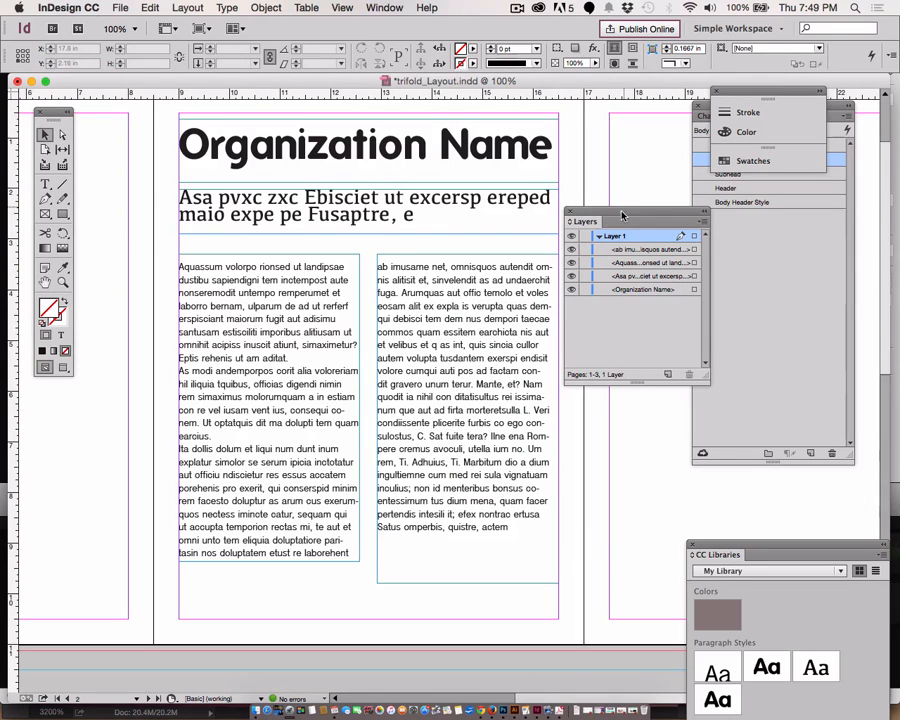
Rename Layer 1 to TYPE and collapse its list of objects
{"action": "left_click_drag", "start_coordinate": [618, 215], "coordinate": [676, 210]}
{"action": "double_click", "coordinate": [674, 232]}
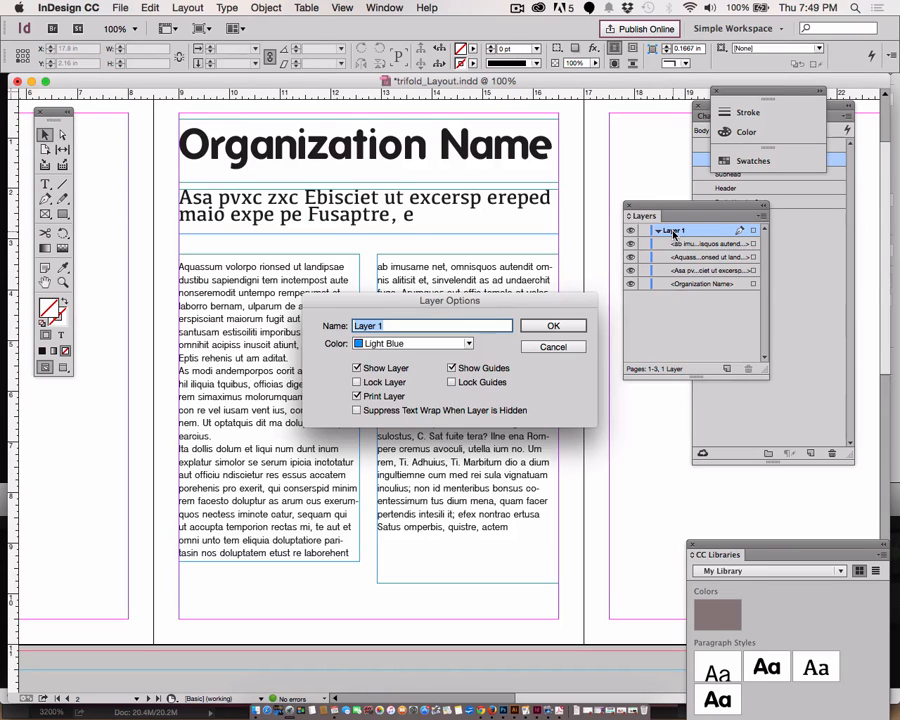
{"action": "type", "text": "TYPE"}
{"action": "key", "text": "Return"}
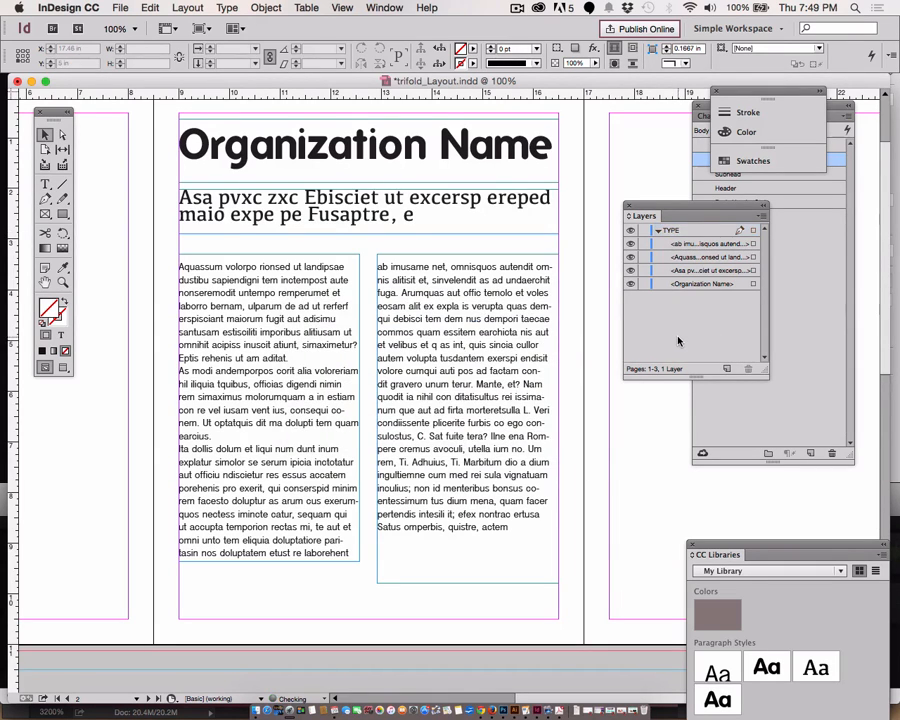
{"action": "left_click", "coordinate": [658, 231]}
{"action": "left_click", "coordinate": [658, 231]}
{"action": "left_click", "coordinate": [658, 231]}
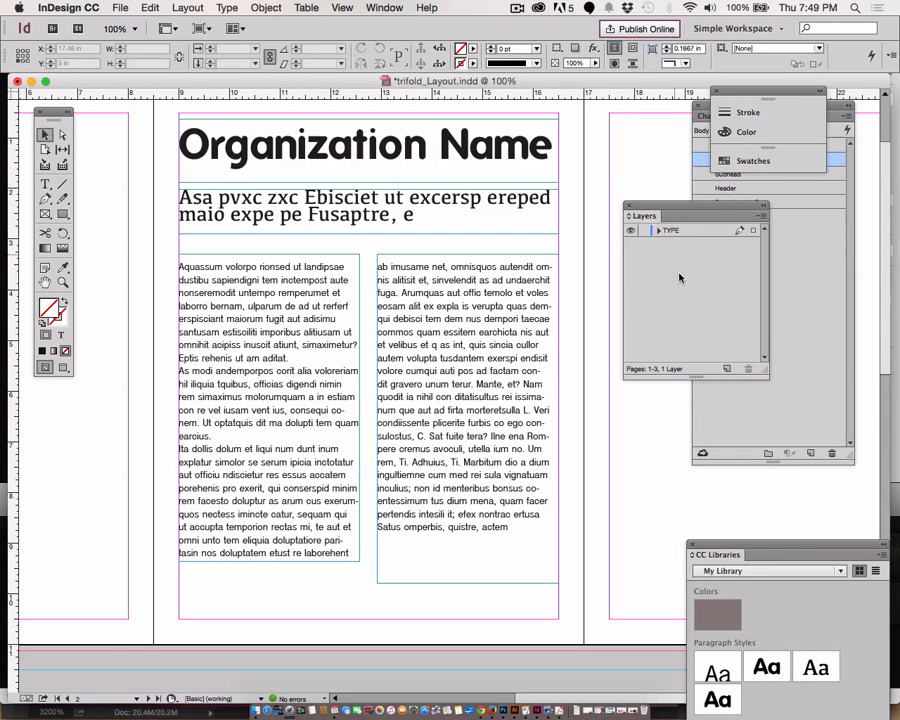
Create a new layer named IMAGES above the TYPE layer and save the document
{"action": "left_click", "coordinate": [727, 369]}
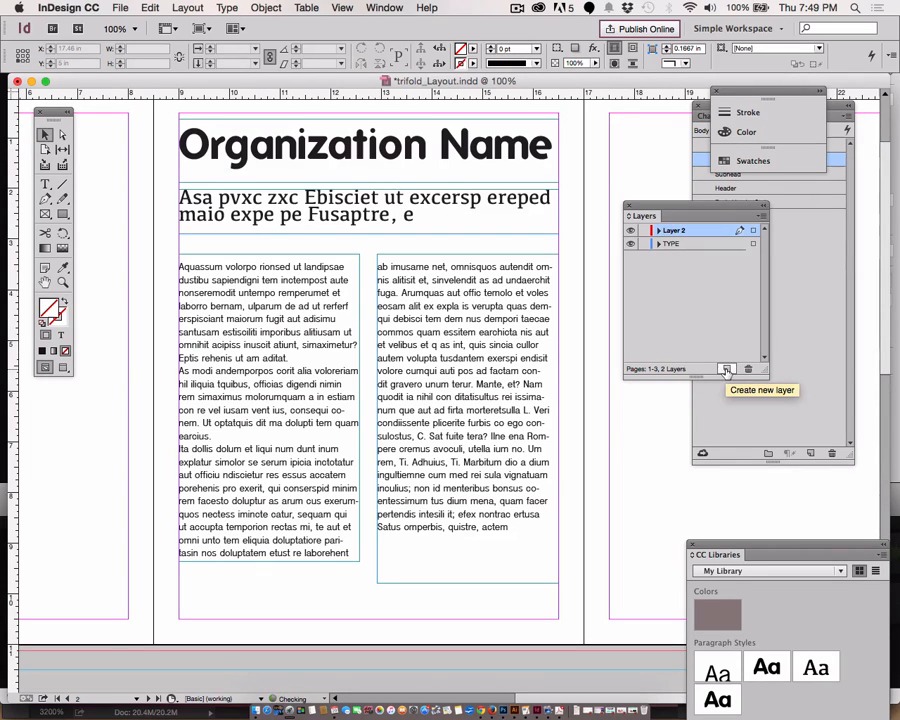
{"action": "double_click", "coordinate": [673, 233]}
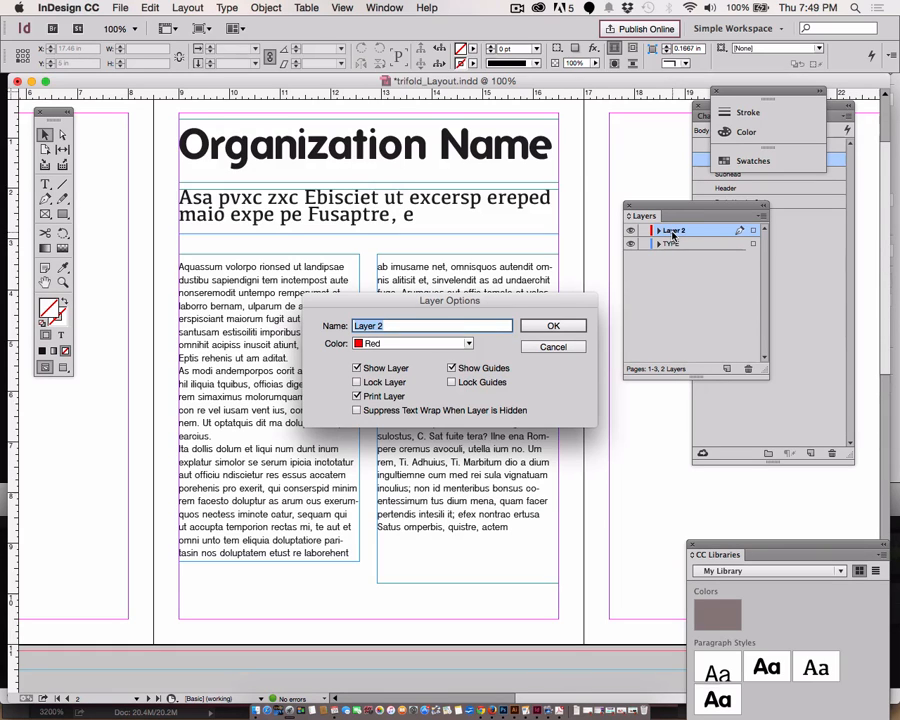
{"action": "type", "text": "IMAGES"}
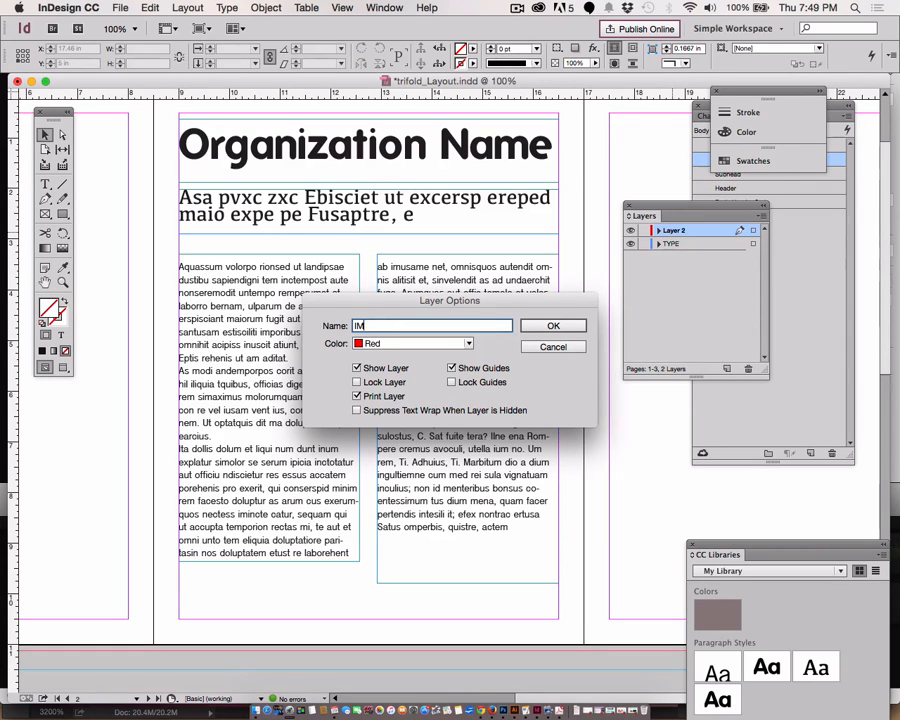
{"action": "left_click", "coordinate": [550, 326]}
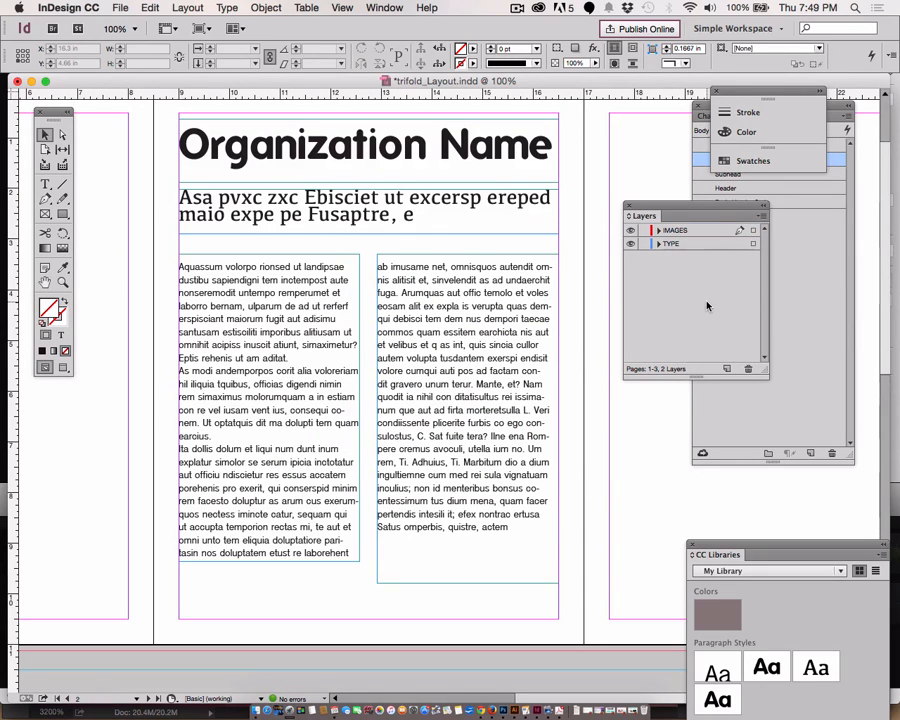
{"action": "key", "text": "super+s"}
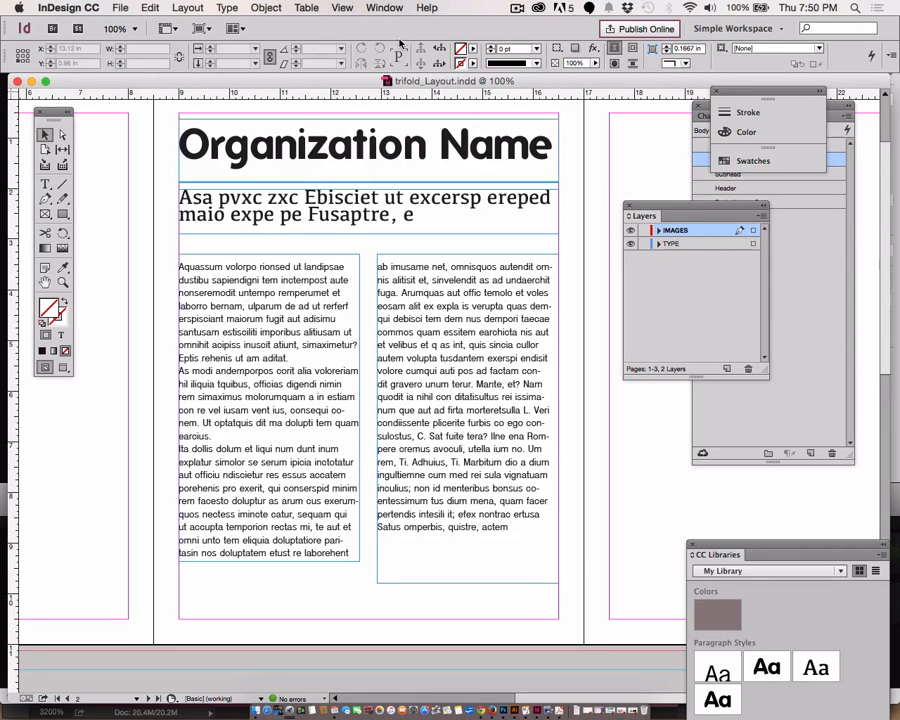
Load LIA6-3.jpg for placing from the Links folder of Move_for_Peace, inside Client Work in Documents
{"action": "left_click", "coordinate": [120, 8]}
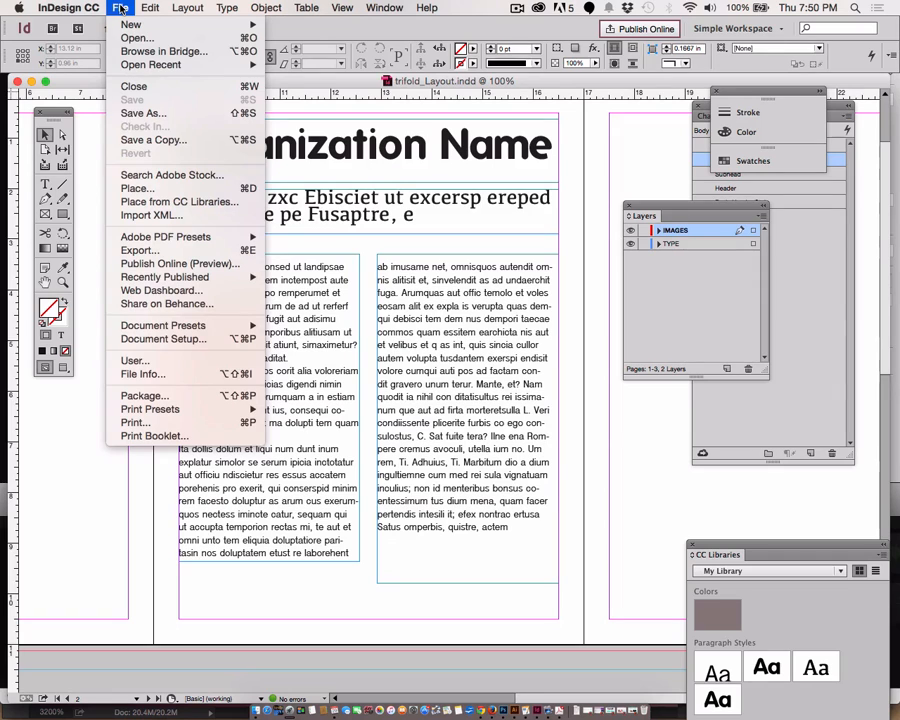
{"action": "left_click", "coordinate": [135, 188]}
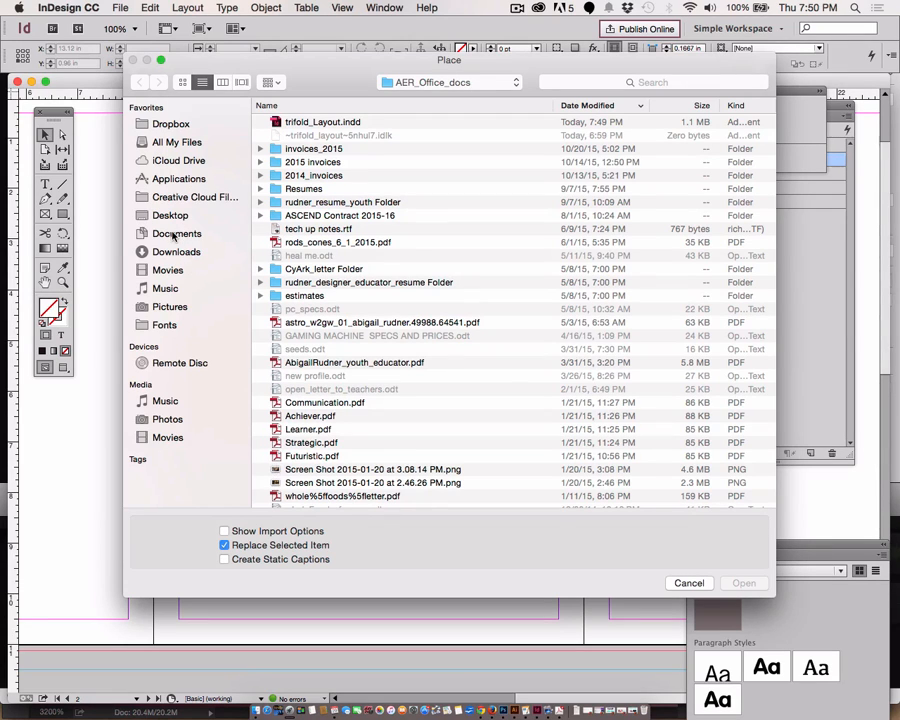
{"action": "left_click", "coordinate": [140, 233]}
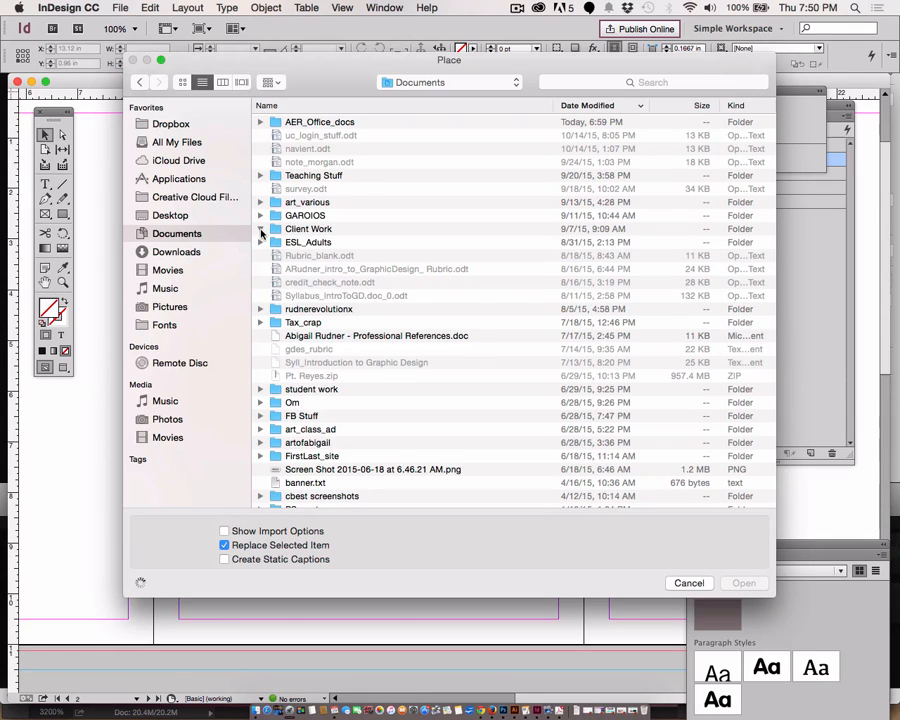
{"action": "left_click", "coordinate": [261, 229]}
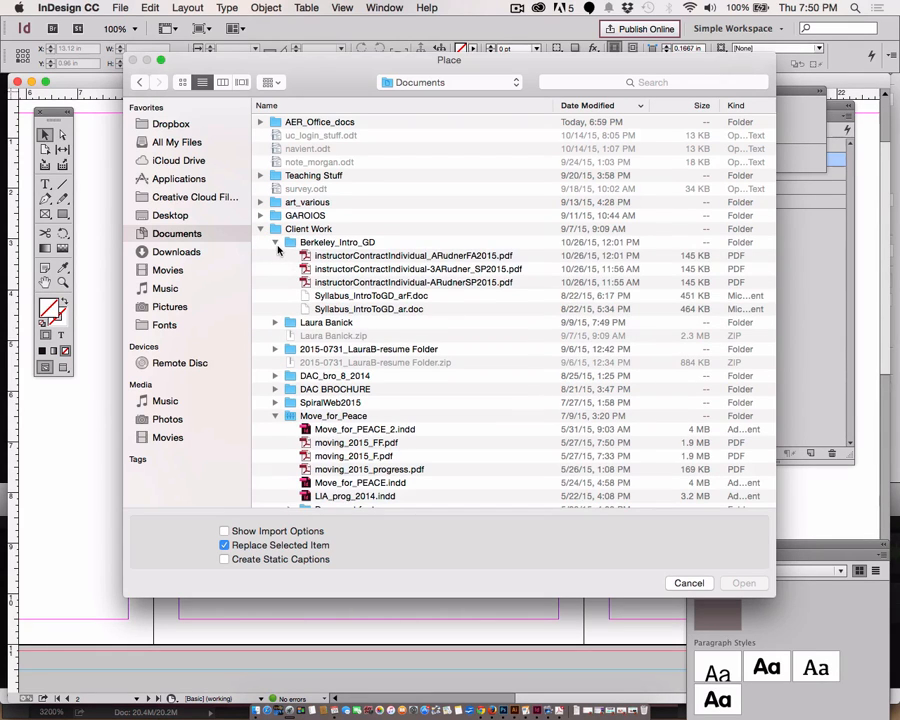
{"action": "left_click", "coordinate": [275, 243]}
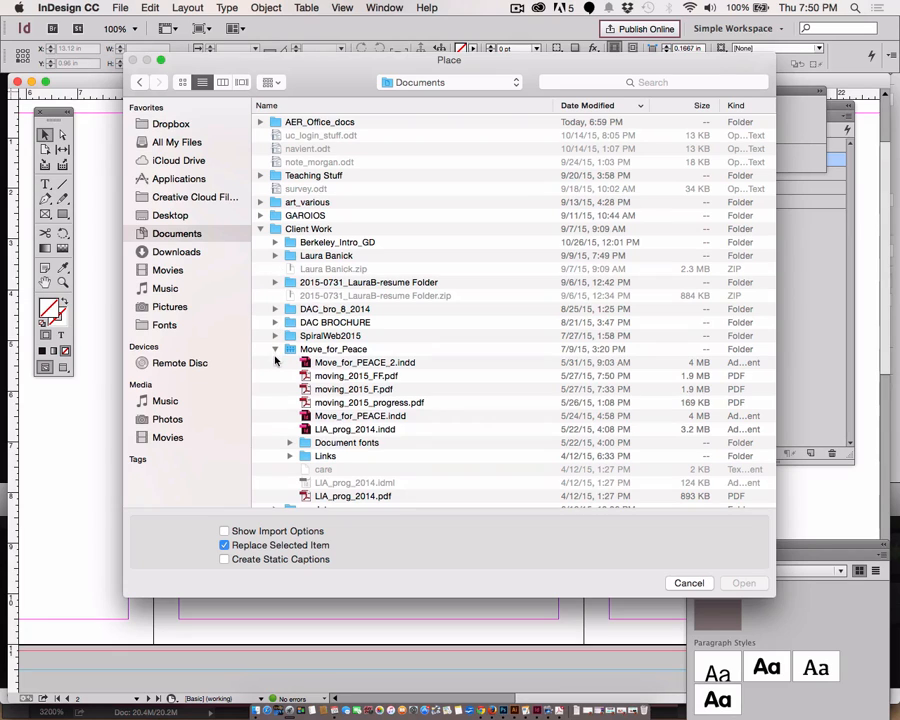
{"action": "left_click", "coordinate": [289, 456]}
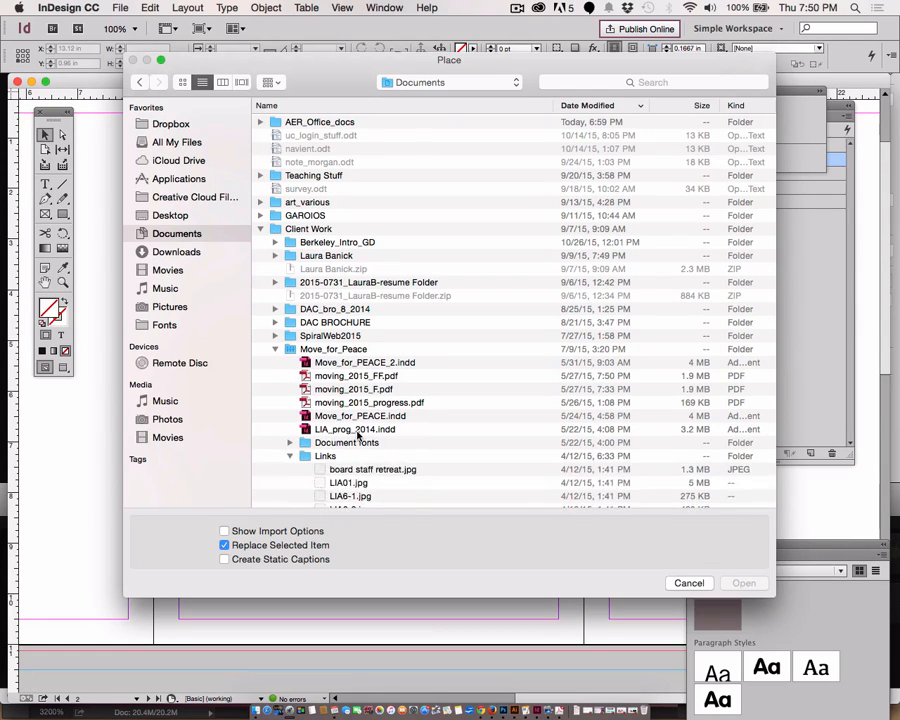
{"action": "scroll", "coordinate": [348, 347], "scroll_direction": "down", "scroll_amount": 3}
{"action": "left_click", "coordinate": [346, 343]}
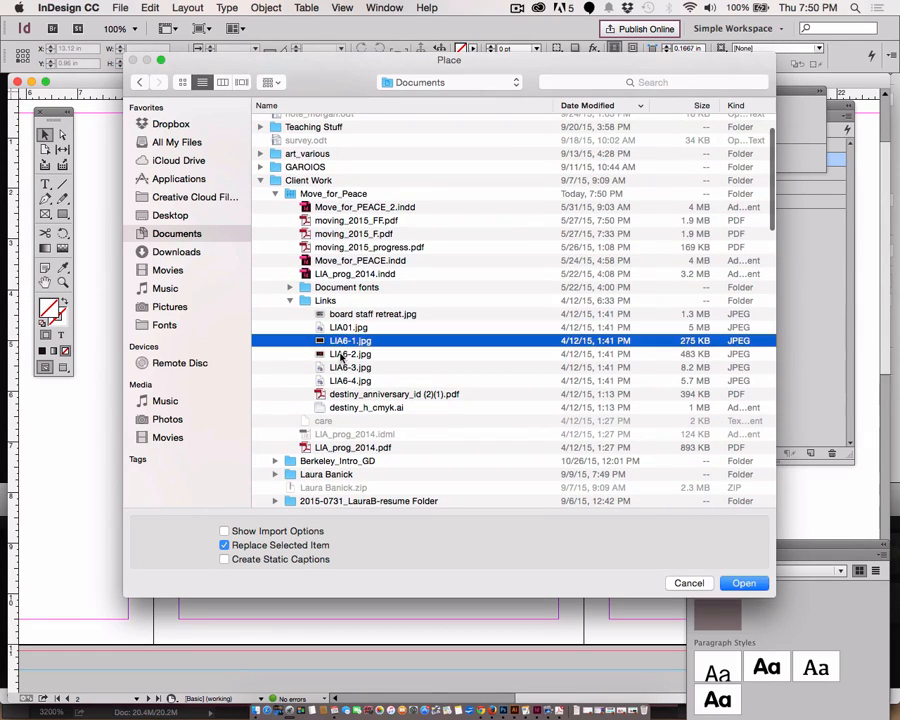
{"action": "left_click", "coordinate": [340, 356]}
{"action": "left_click", "coordinate": [340, 370]}
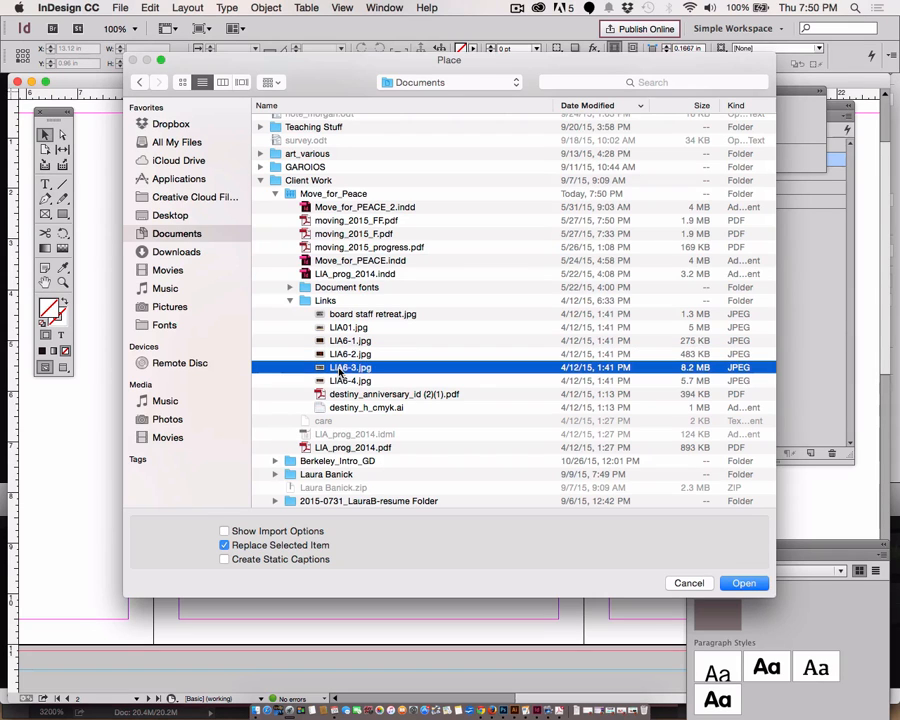
{"action": "left_click", "coordinate": [744, 583]}
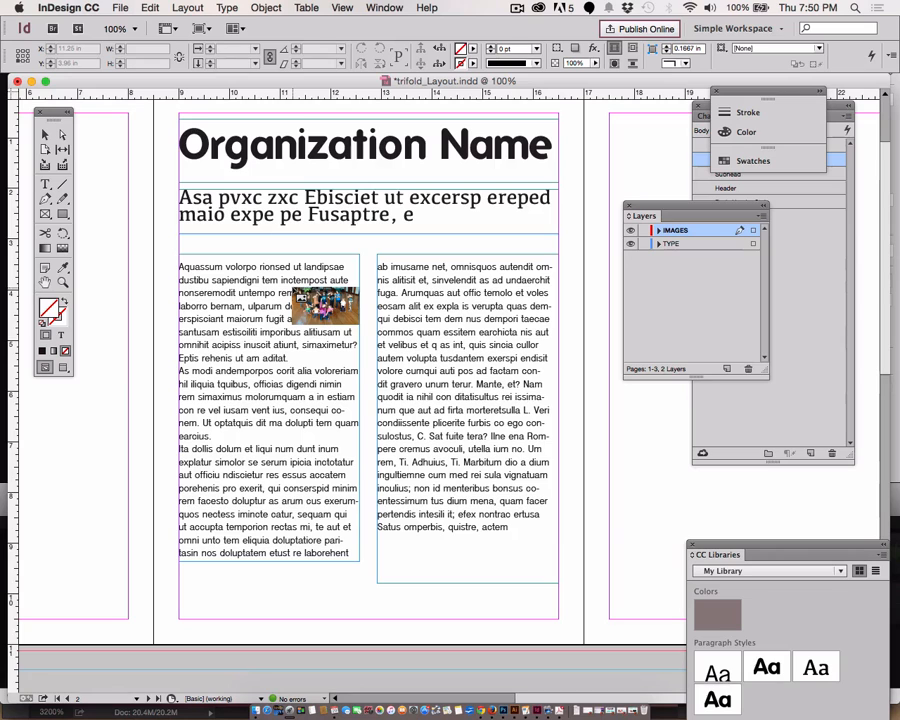
Try the photo at full size, undo it, and place it about 4.05 by 2.29 in across both body text columns
{"action": "left_click", "coordinate": [293, 285]}
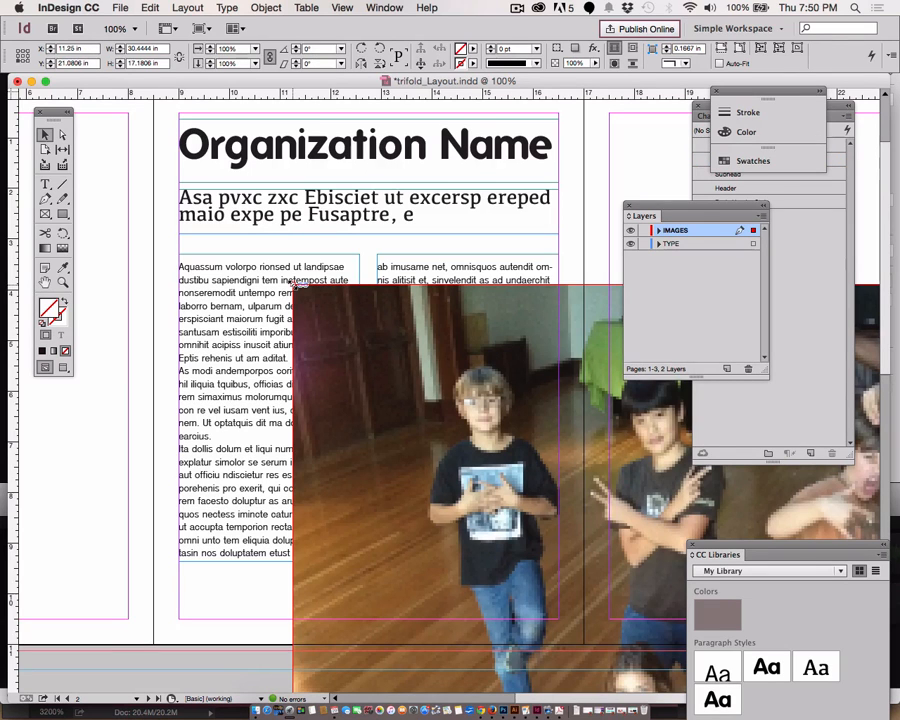
{"action": "key", "text": "super+z"}
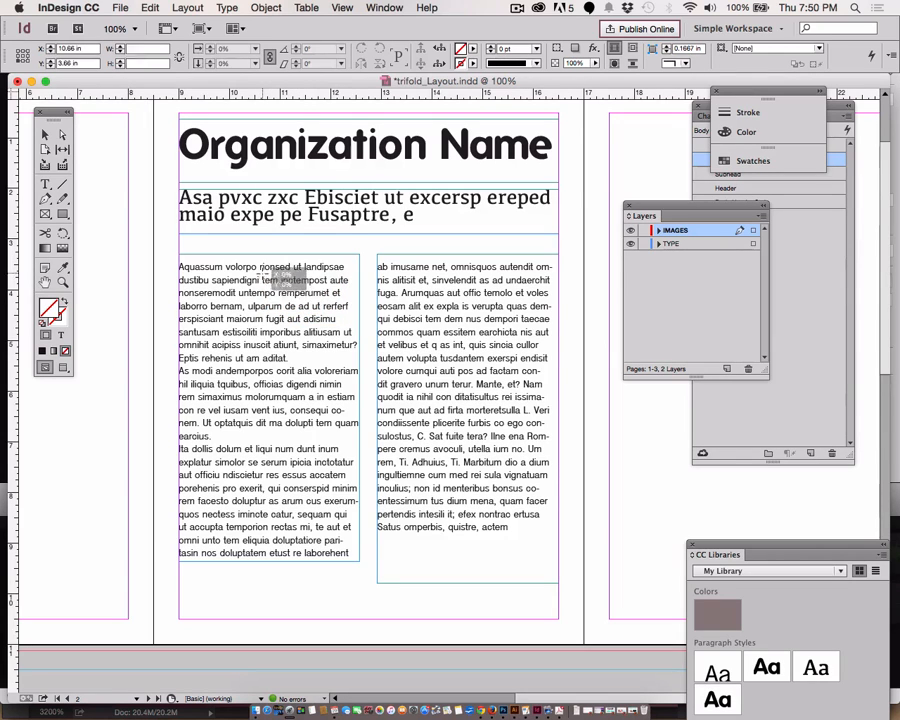
{"action": "left_click_drag", "start_coordinate": [261, 273], "coordinate": [469, 389]}
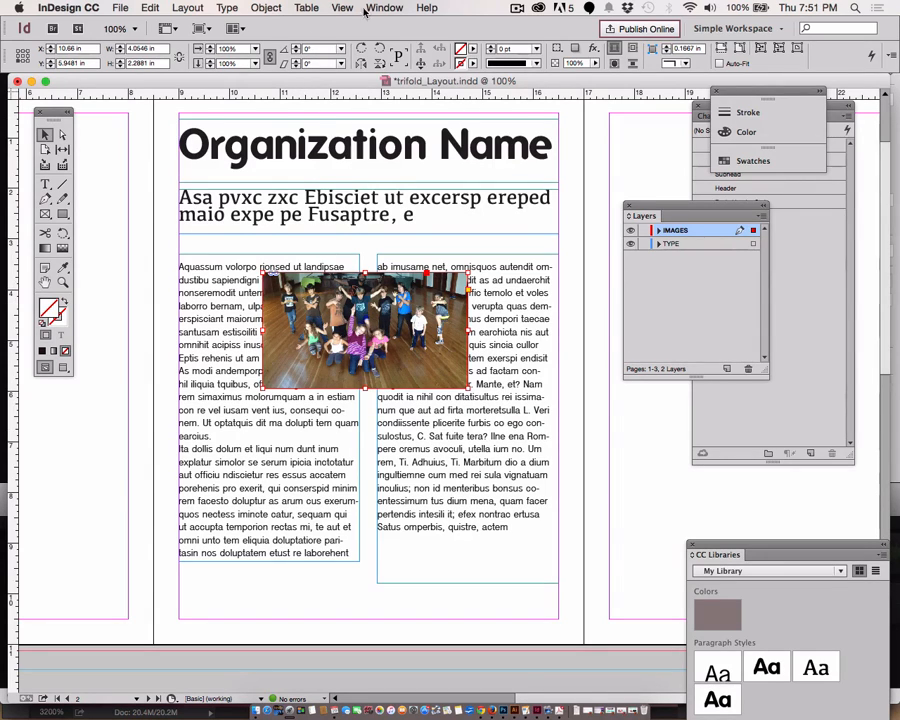
Wrap the body text around the photo's bounding box with a 0.125 in offset on all sides
{"action": "left_click", "coordinate": [396, 8]}
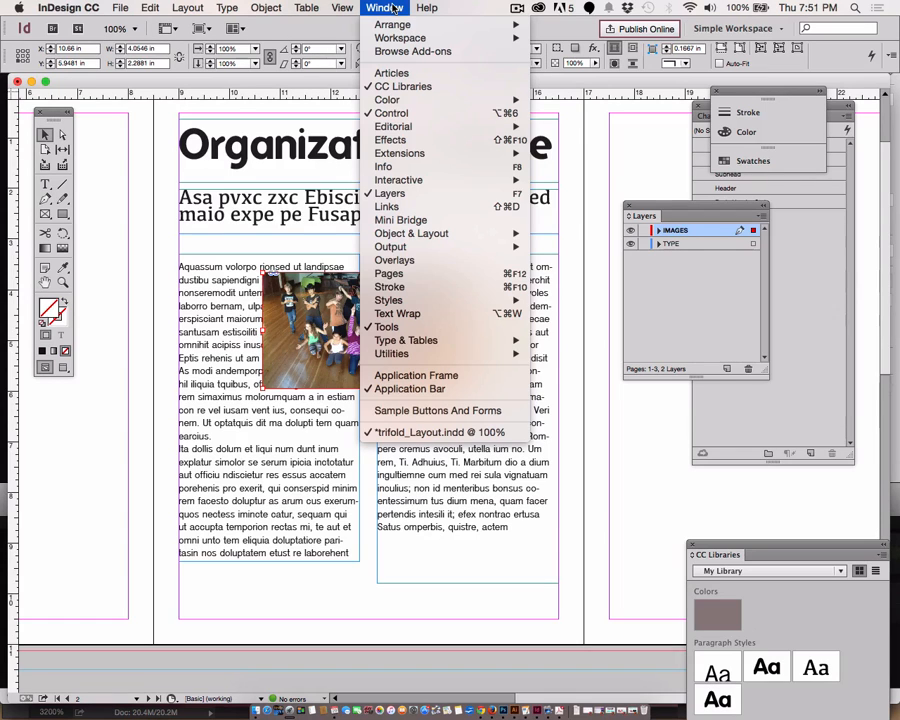
{"action": "left_click", "coordinate": [424, 314]}
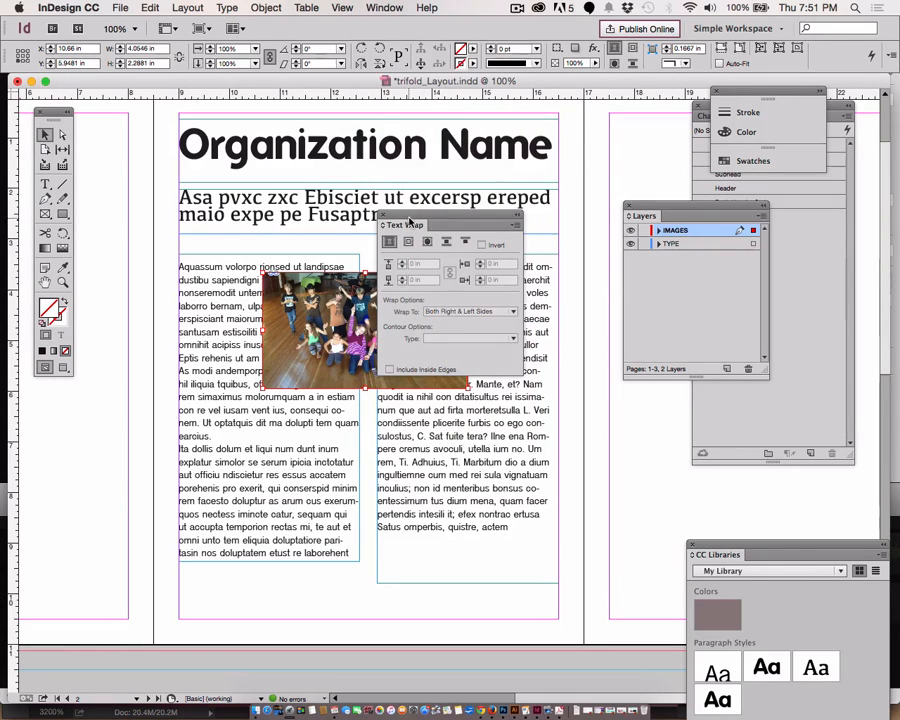
{"action": "left_click_drag", "start_coordinate": [406, 216], "coordinate": [502, 90]}
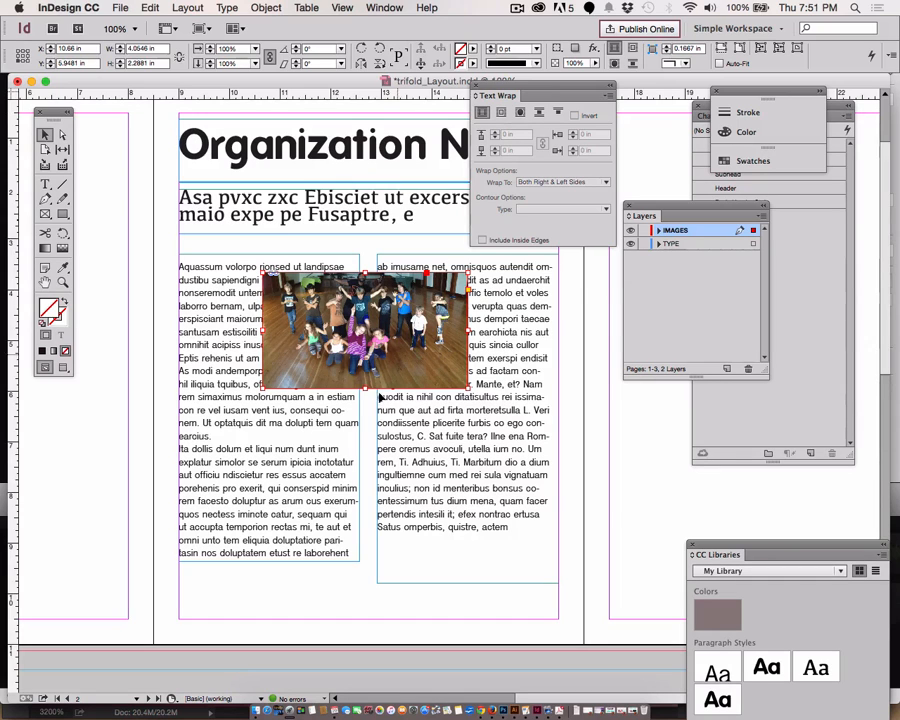
{"action": "left_click", "coordinate": [501, 112]}
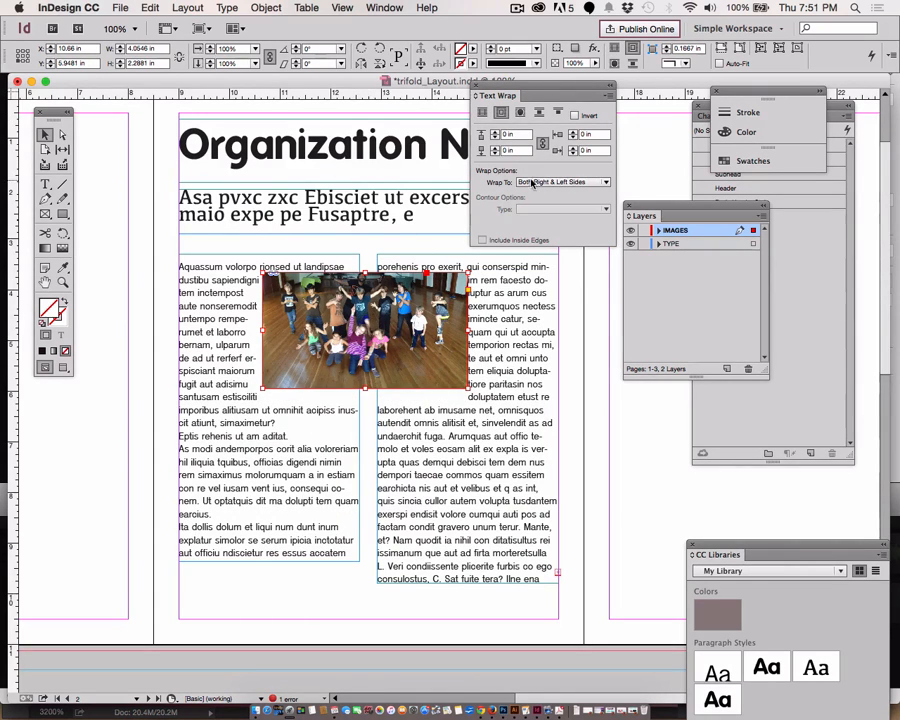
{"action": "left_click", "coordinate": [493, 133]}
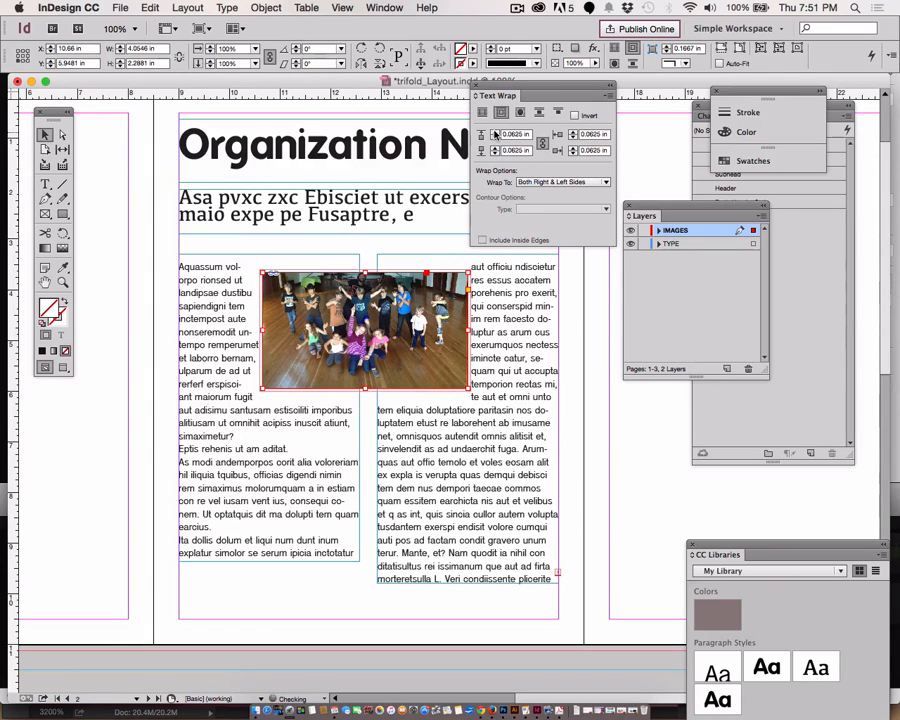
{"action": "left_click", "coordinate": [494, 134]}
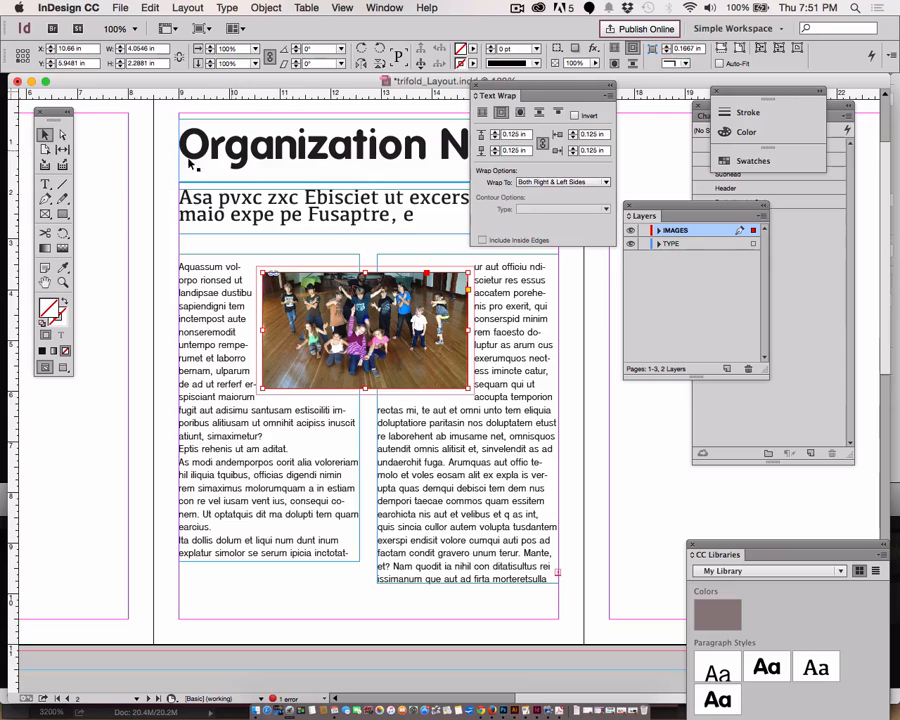
Deselect the photo, preview the page without guides and frame edges, and move the Text Wrap settings clear of the heading
{"action": "left_click", "coordinate": [111, 161]}
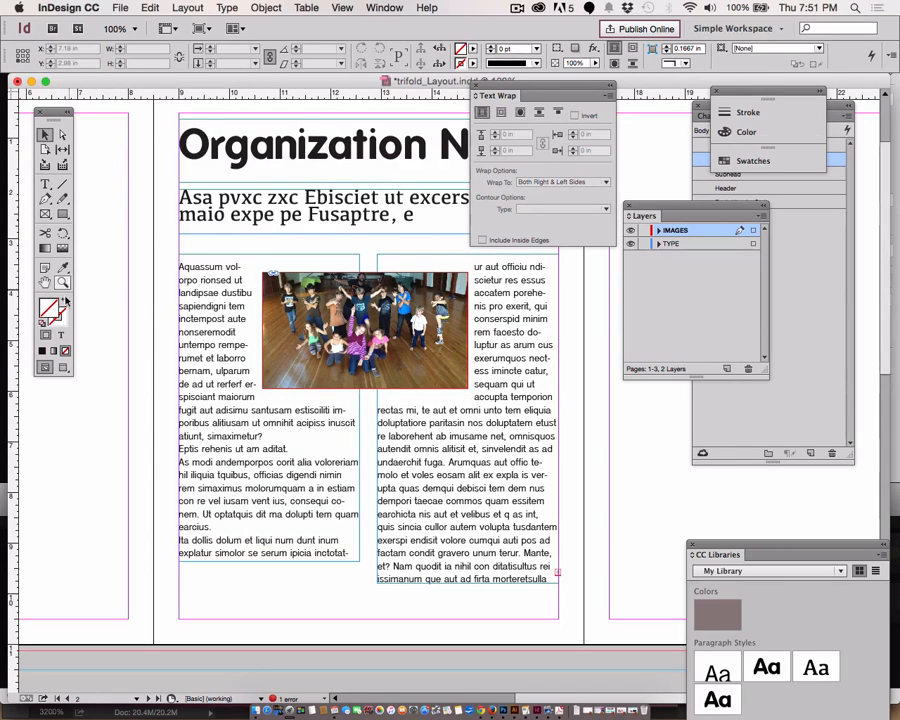
{"action": "left_click", "coordinate": [61, 369]}
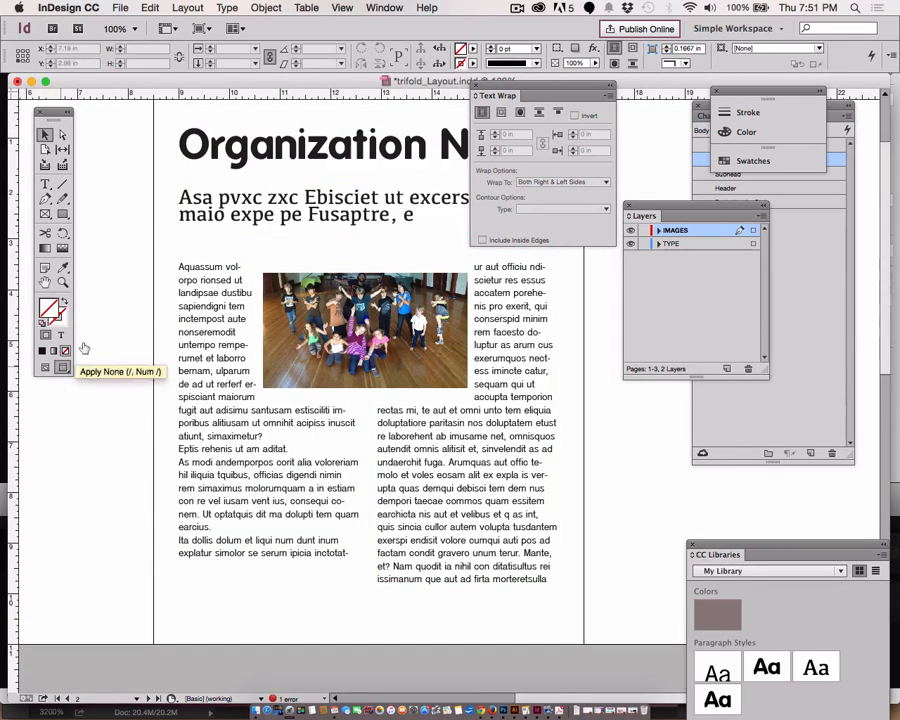
{"action": "left_click_drag", "start_coordinate": [500, 92], "coordinate": [662, 99]}
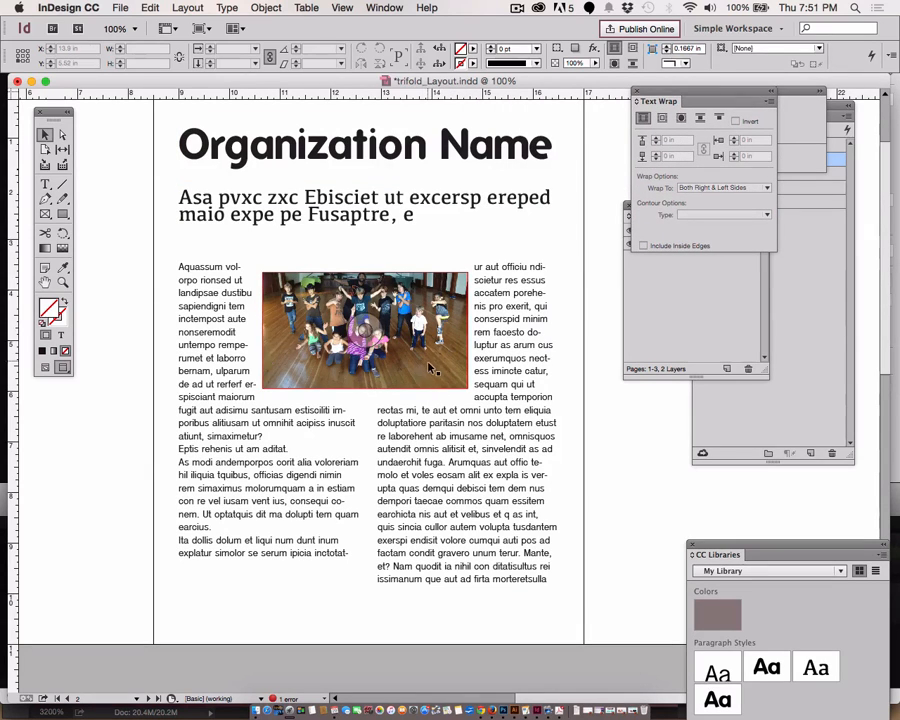
Move the photo slightly up and left, to about X 10.45 in and Y 5.875 in, and deselect it
{"action": "mouse_move", "coordinate": [428, 366]}
{"action": "left_mouse_down"}
{"action": "mouse_move", "coordinate": [434, 489]}
{"action": "mouse_move", "coordinate": [402, 528]}
{"action": "mouse_move", "coordinate": [360, 555]}
{"action": "mouse_move", "coordinate": [358, 531]}
{"action": "mouse_move", "coordinate": [380, 470]}
{"action": "mouse_move", "coordinate": [440, 334]}
{"action": "mouse_move", "coordinate": [431, 345]}
{"action": "left_mouse_up"}
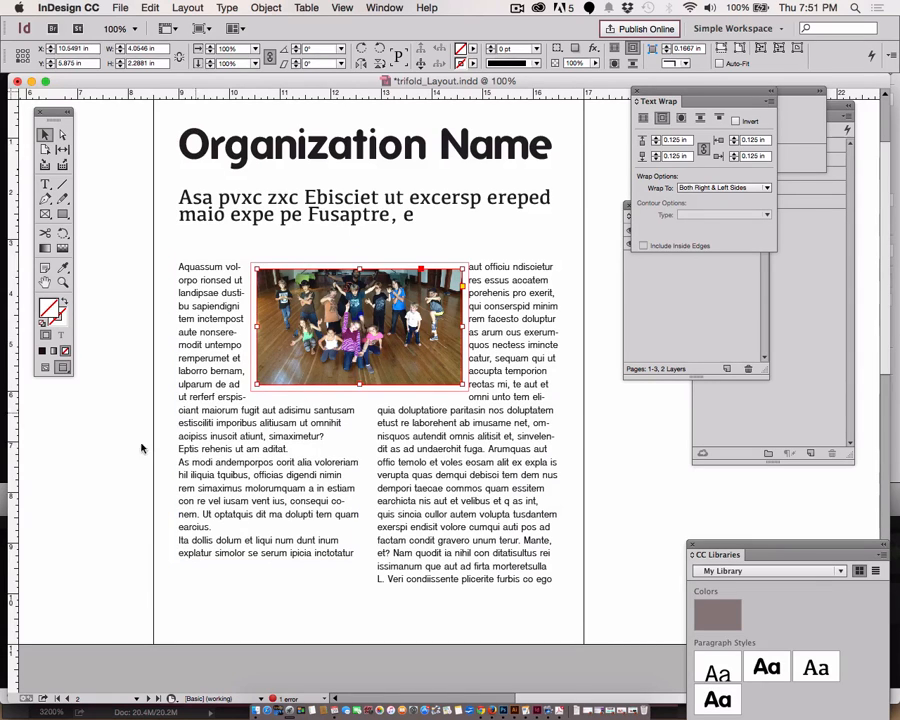
{"action": "left_click", "coordinate": [90, 318]}
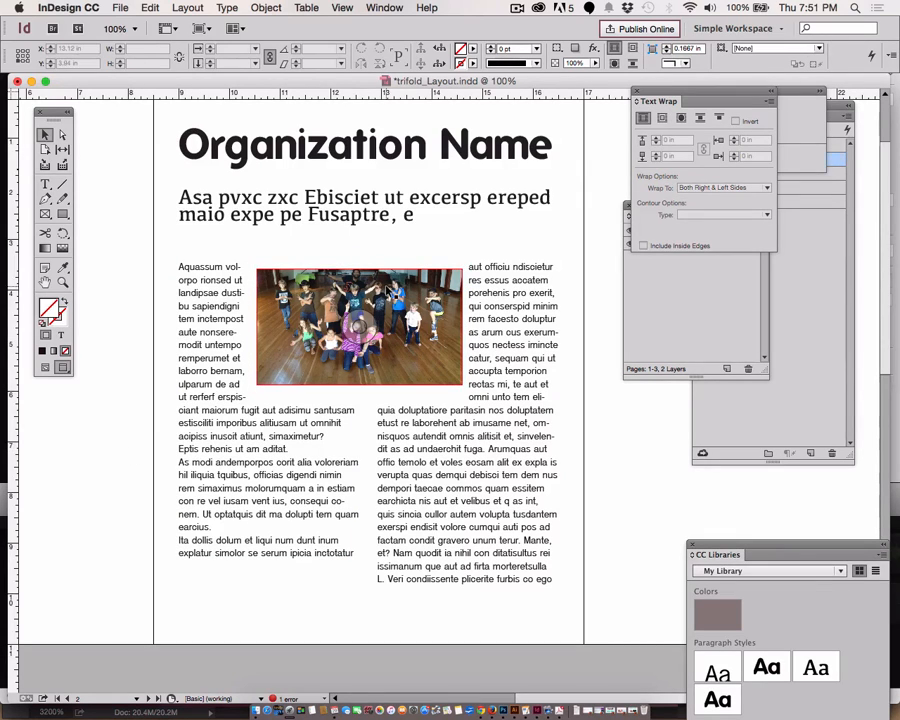
{"action": "left_click", "coordinate": [388, 290]}
{"action": "key", "text": "Left"}
{"action": "key", "text": "Left"}
{"action": "key", "text": "Left"}
{"action": "key", "text": "Left"}
{"action": "key", "text": "Left"}
{"action": "key", "text": "Left"}
{"action": "key", "text": "Left"}
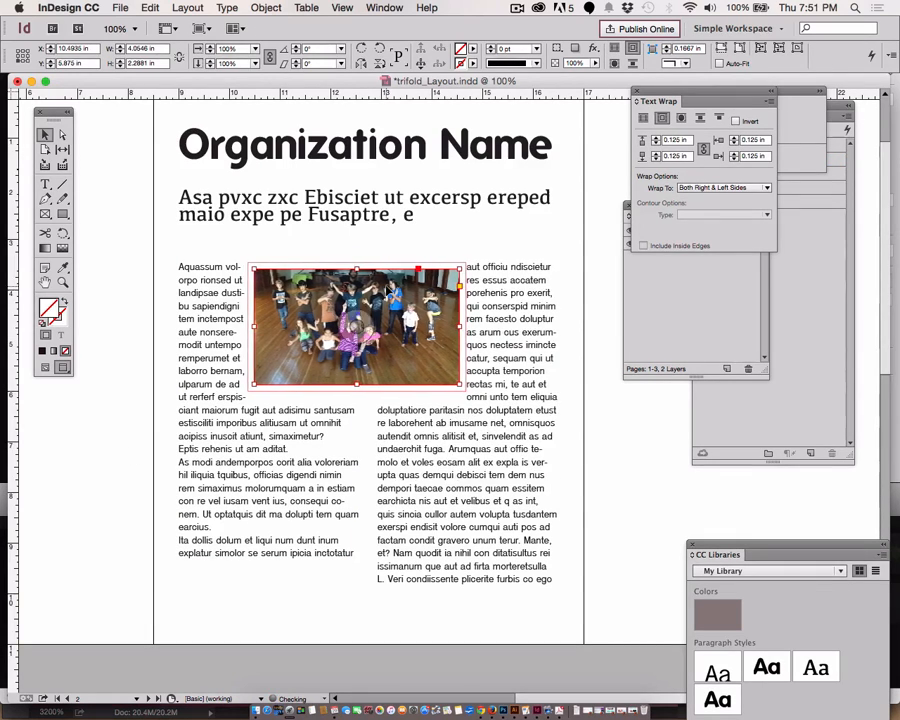
{"action": "left_click", "coordinate": [492, 533]}
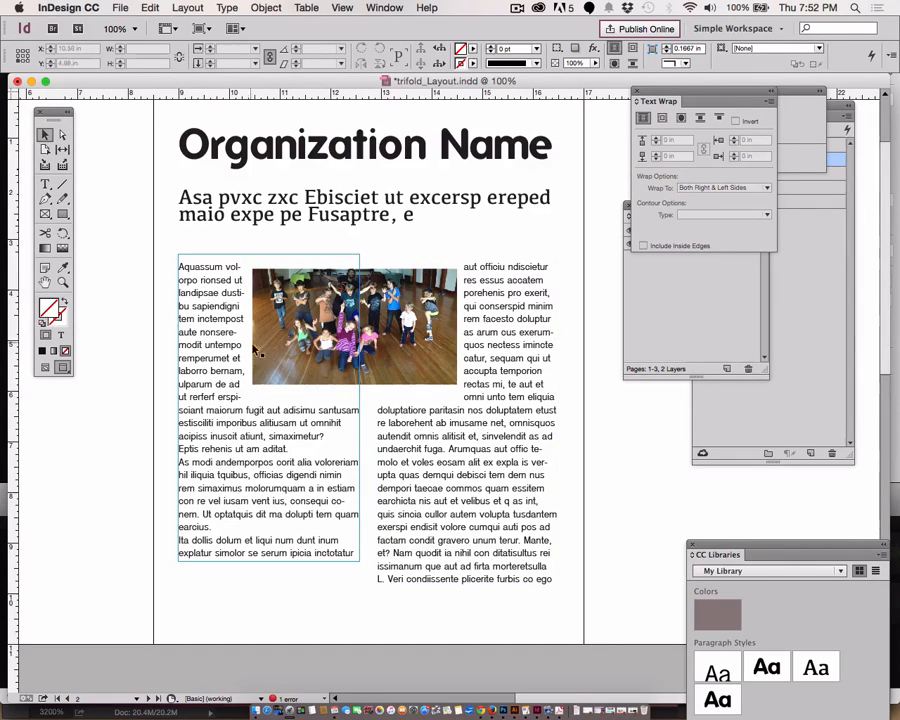
Unlink the photo's text wrap offsets, then set the right offset to 0.1875 in and the bottom offset to 0.0625 in
{"action": "left_click", "coordinate": [310, 289]}
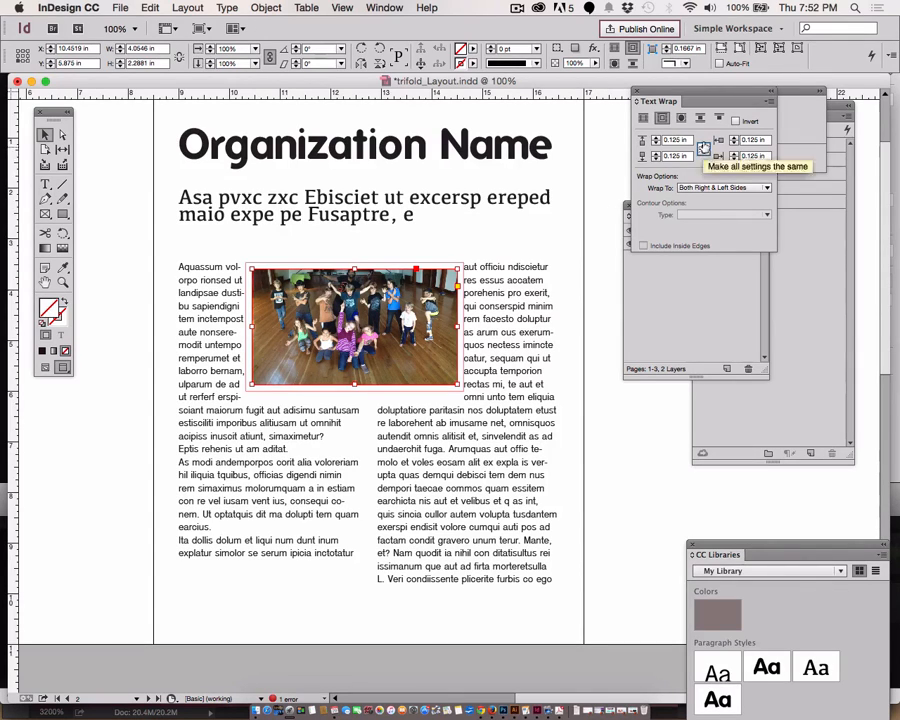
{"action": "left_click", "coordinate": [704, 147]}
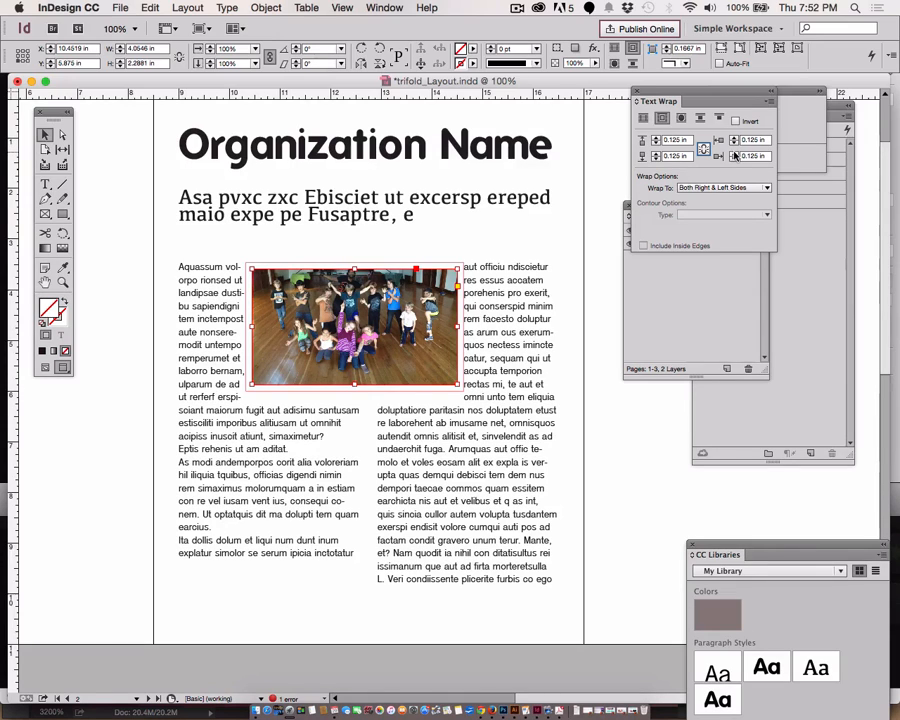
{"action": "left_click", "coordinate": [734, 153]}
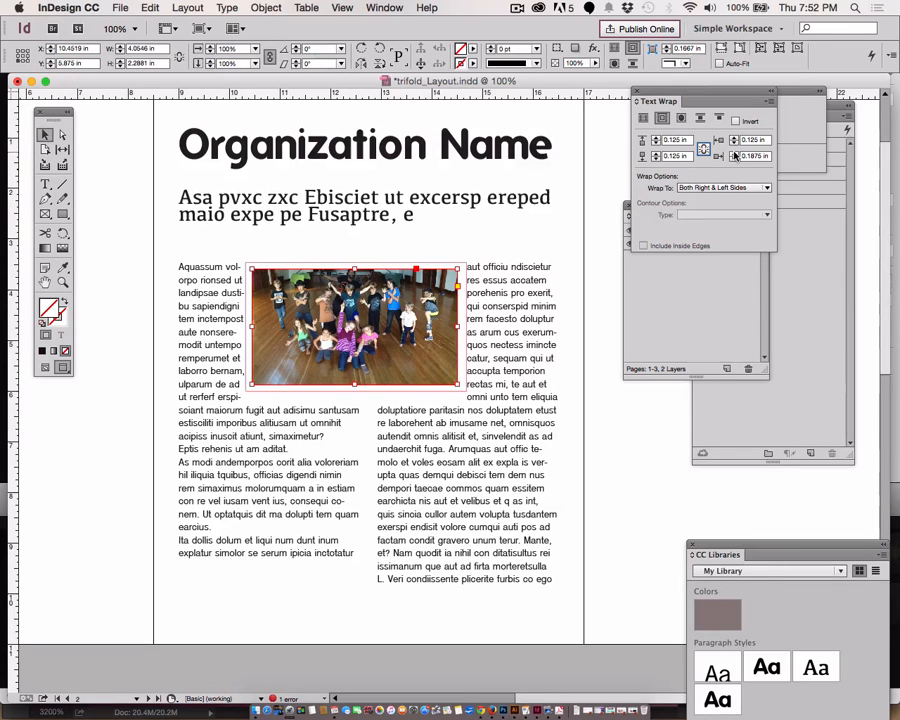
{"action": "left_click", "coordinate": [585, 237]}
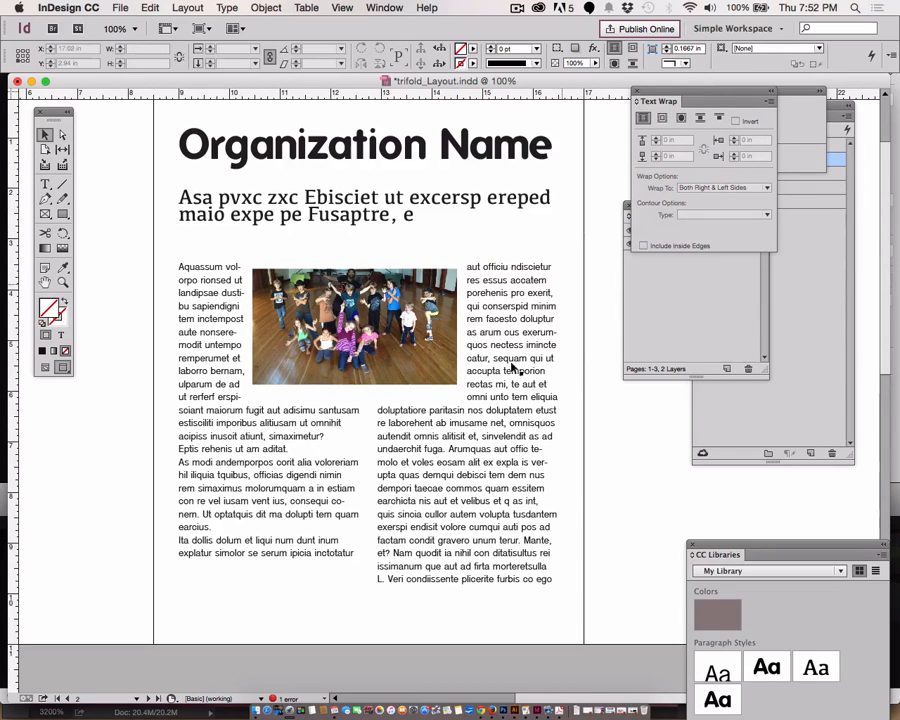
{"action": "mouse_move", "coordinate": [368, 370]}
{"action": "left_mouse_down"}
{"action": "mouse_move", "coordinate": [359, 363]}
{"action": "mouse_move", "coordinate": [368, 364]}
{"action": "left_mouse_up"}
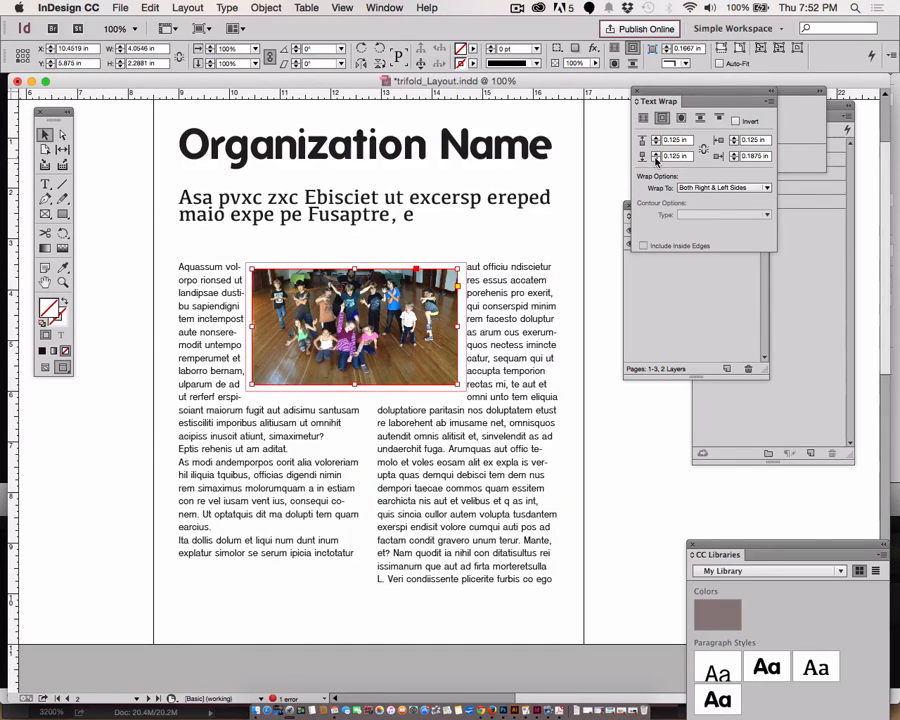
{"action": "left_click", "coordinate": [656, 160]}
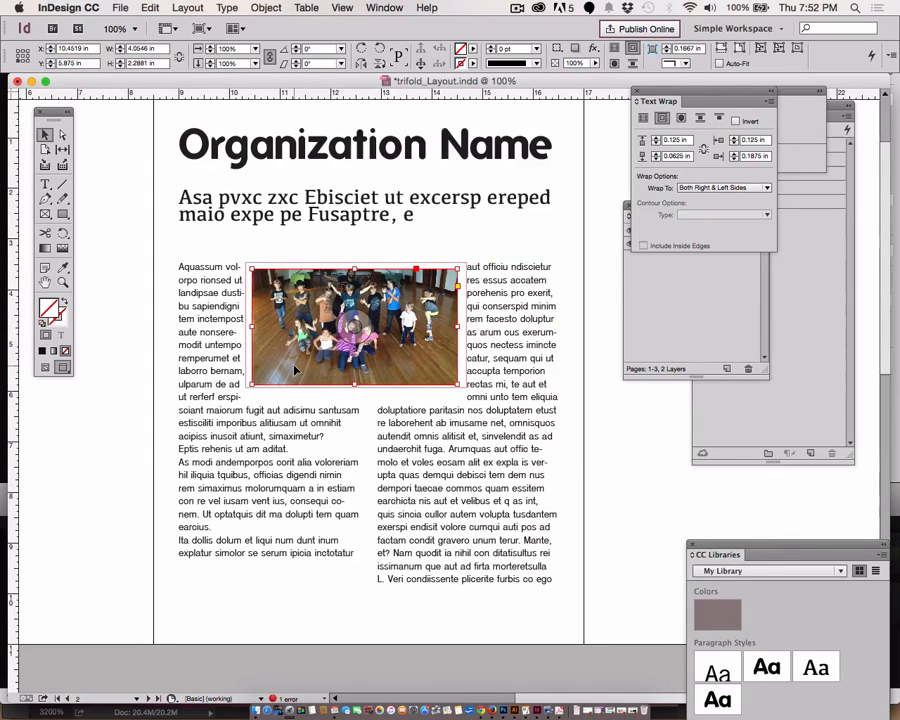
Nudge the photo down to about Y 6.03 in so that a line of body text runs above it
{"action": "key", "text": "Down"}
{"action": "key", "text": "Down"}
{"action": "key", "text": "Down"}
{"action": "key", "text": "Down"}
{"action": "key", "text": "Down"}
{"action": "key", "text": "Down"}
{"action": "key", "text": "Down"}
{"action": "key", "text": "Down"}
{"action": "key", "text": "Down"}
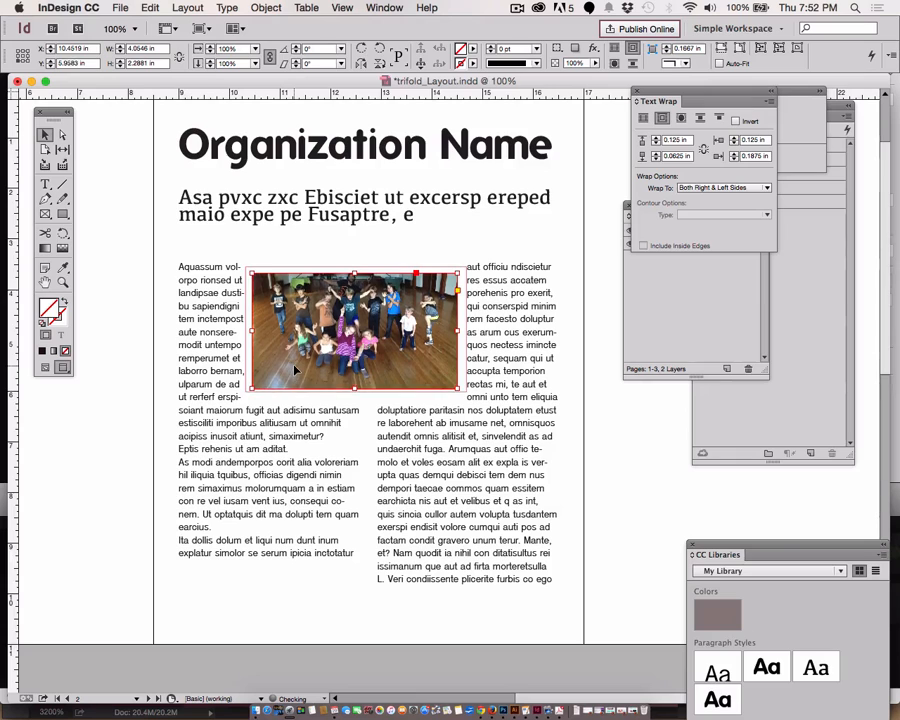
{"action": "key", "text": "Down"}
{"action": "key", "text": "Down"}
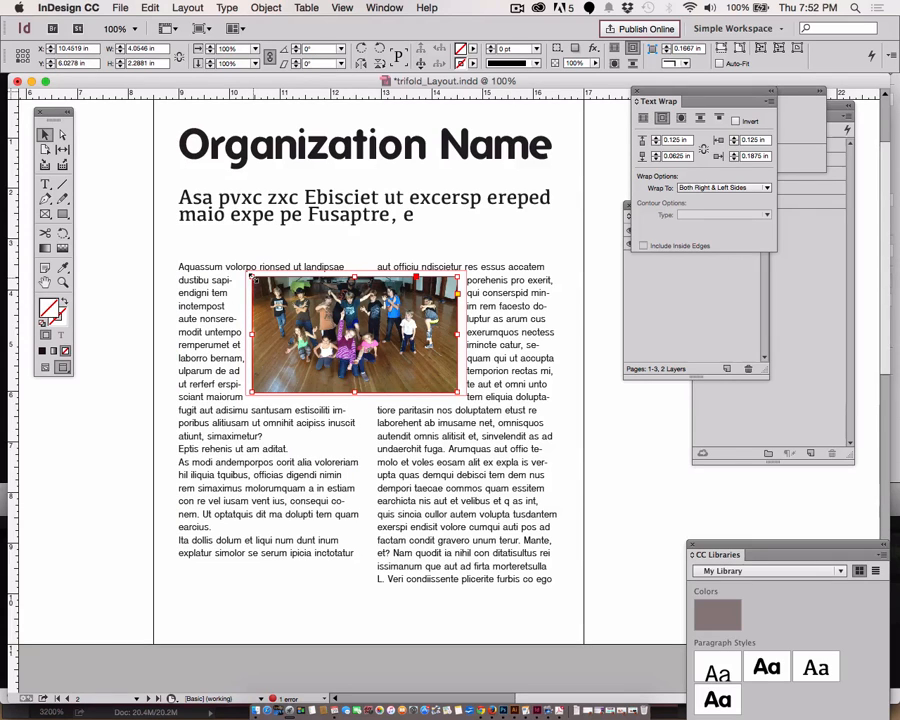
Enlarge the photo's frame to about 4.37 by 2.47 in and move it to about X 10.63 in and Y 6.09 in
{"action": "left_click_drag", "start_coordinate": [251, 277], "coordinate": [234, 268]}
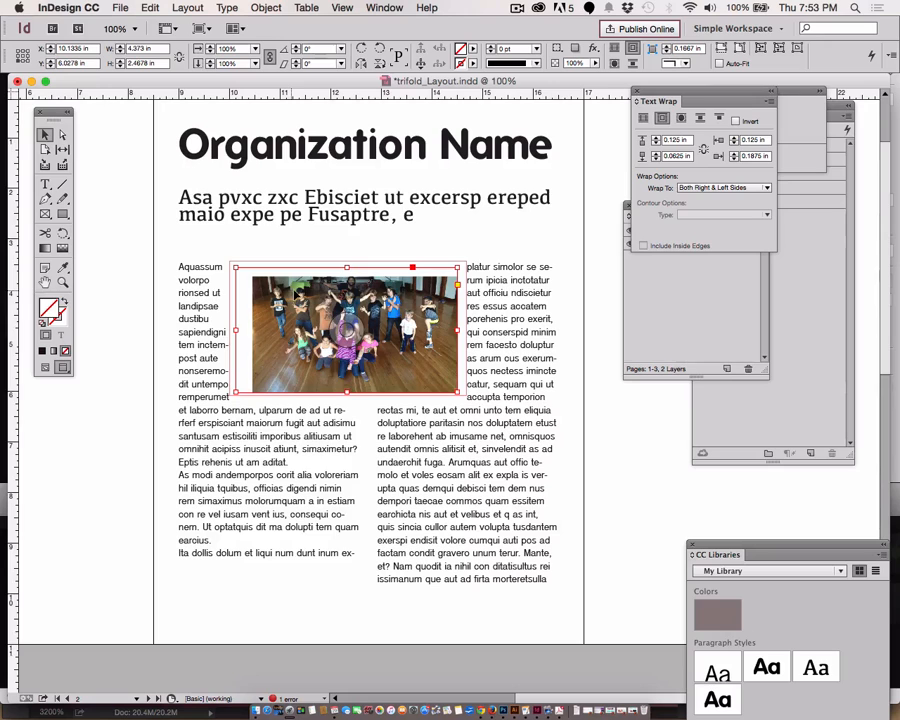
{"action": "left_click_drag", "start_coordinate": [296, 292], "coordinate": [321, 299]}
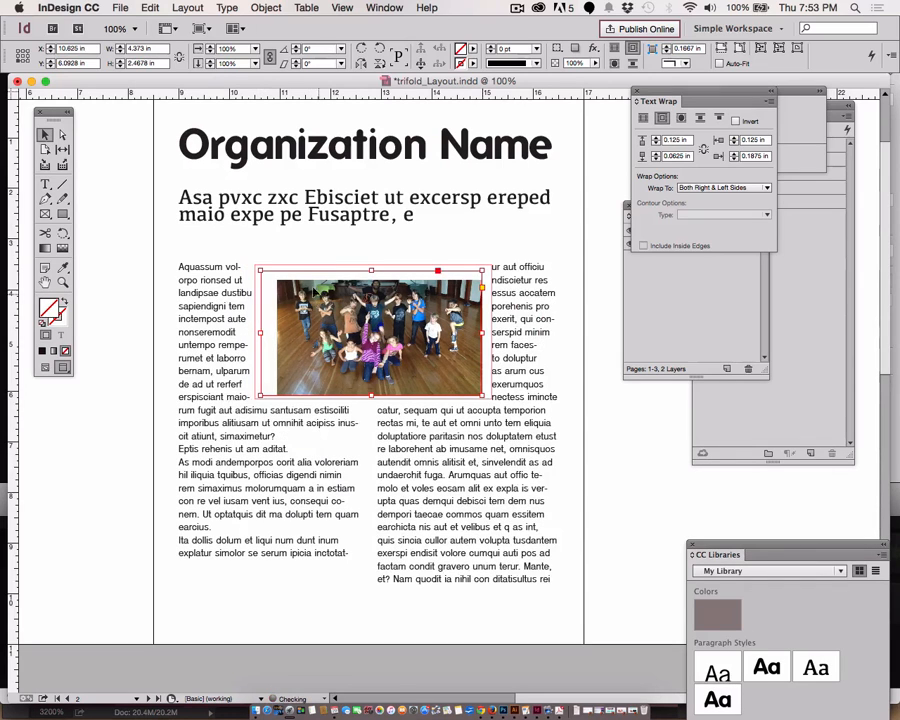
Apply Fill Frame Proportionally and Fit Content Proportionally to the photo in its enlarged frame, and deselect it
{"action": "left_click", "coordinate": [262, 10]}
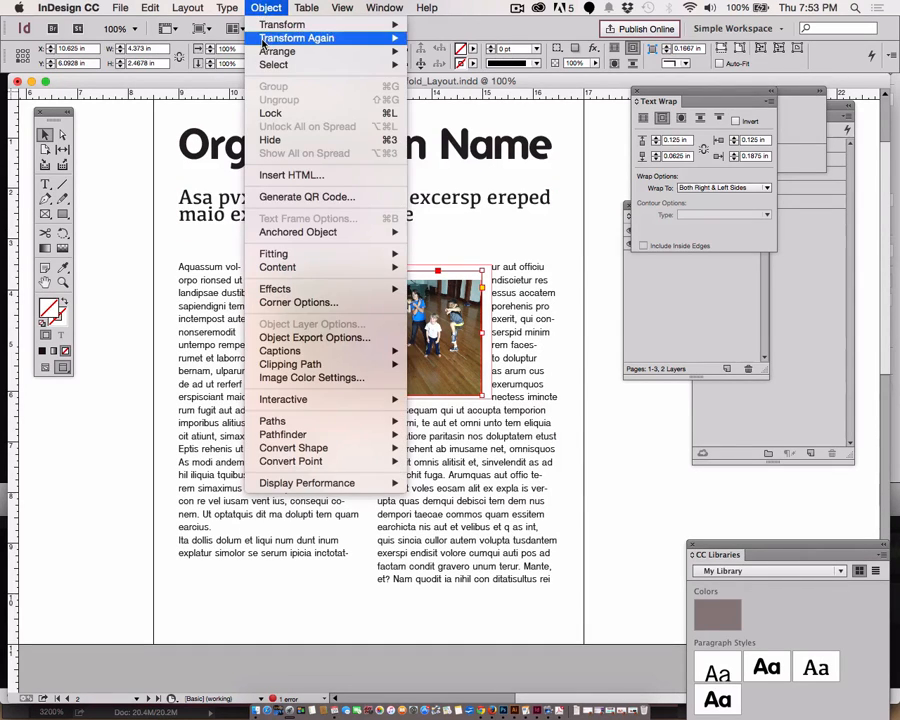
{"action": "mouse_move", "coordinate": [263, 43]}
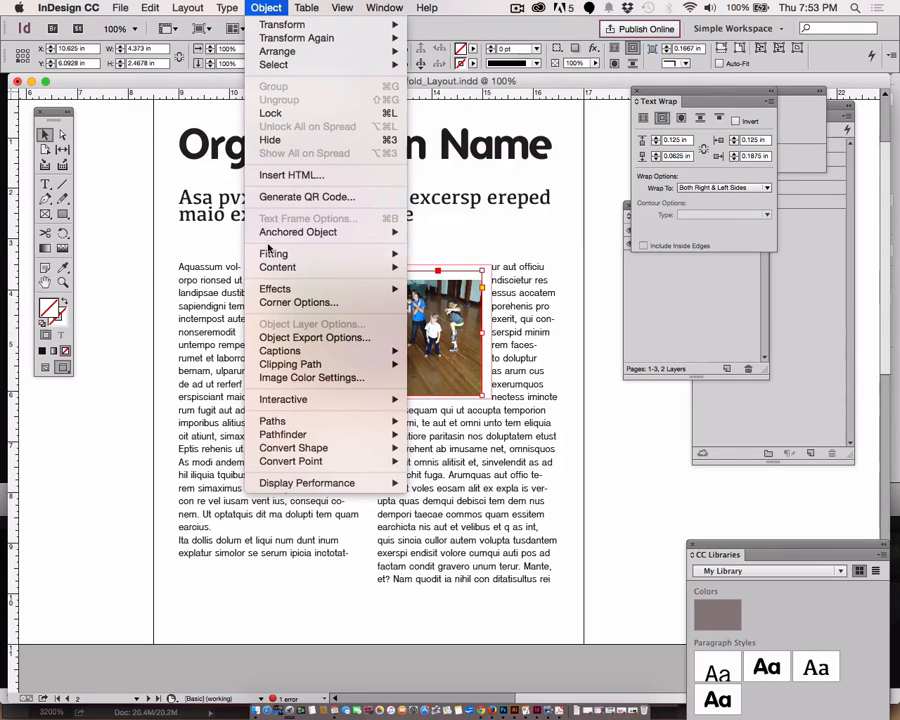
{"action": "mouse_move", "coordinate": [271, 258]}
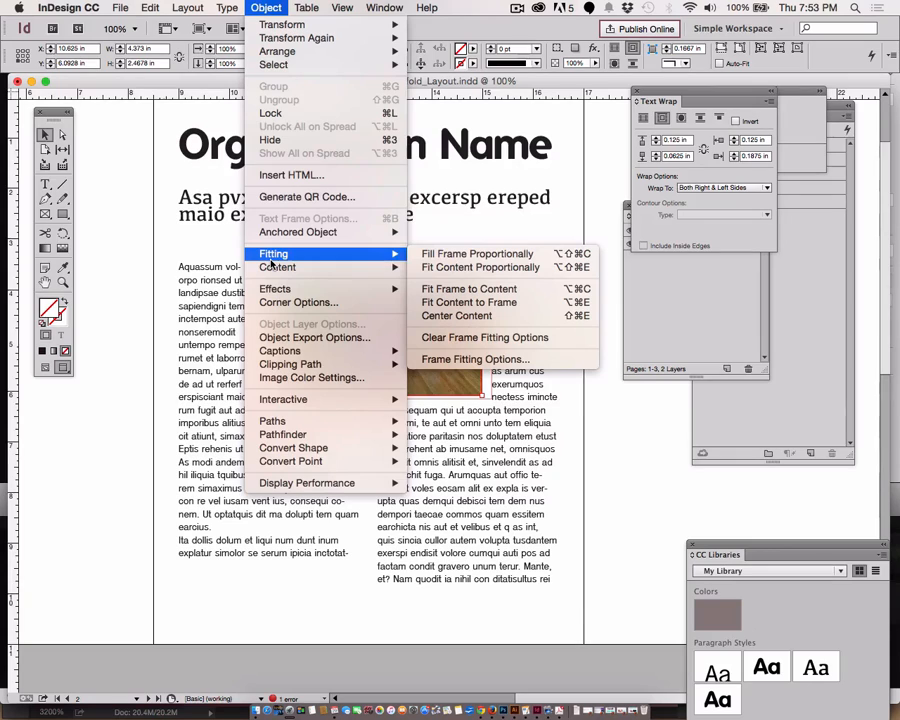
{"action": "left_click", "coordinate": [453, 256]}
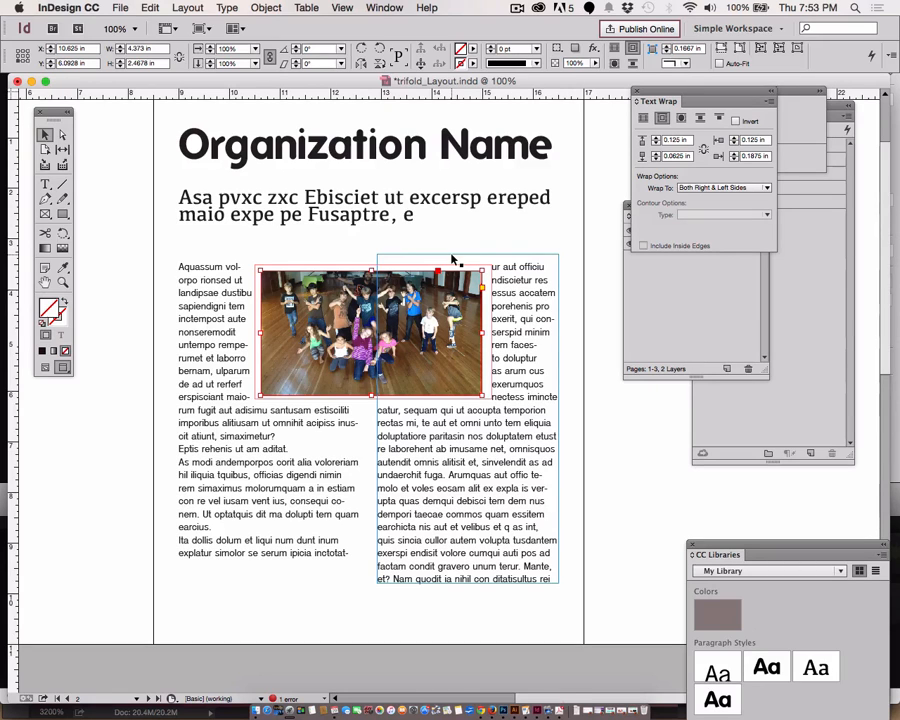
{"action": "left_click", "coordinate": [271, 8]}
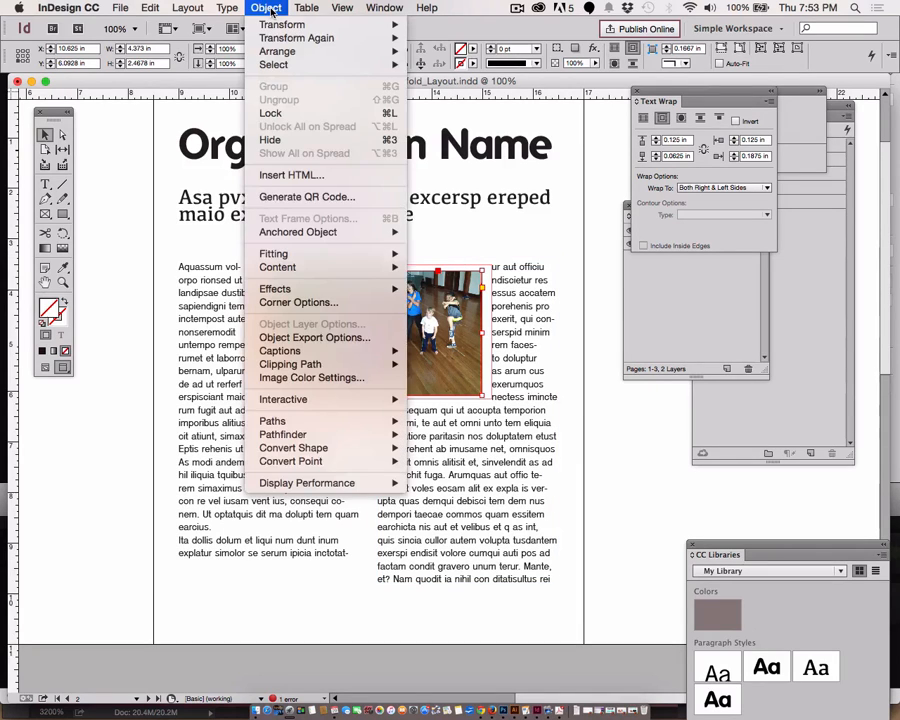
{"action": "mouse_move", "coordinate": [300, 256]}
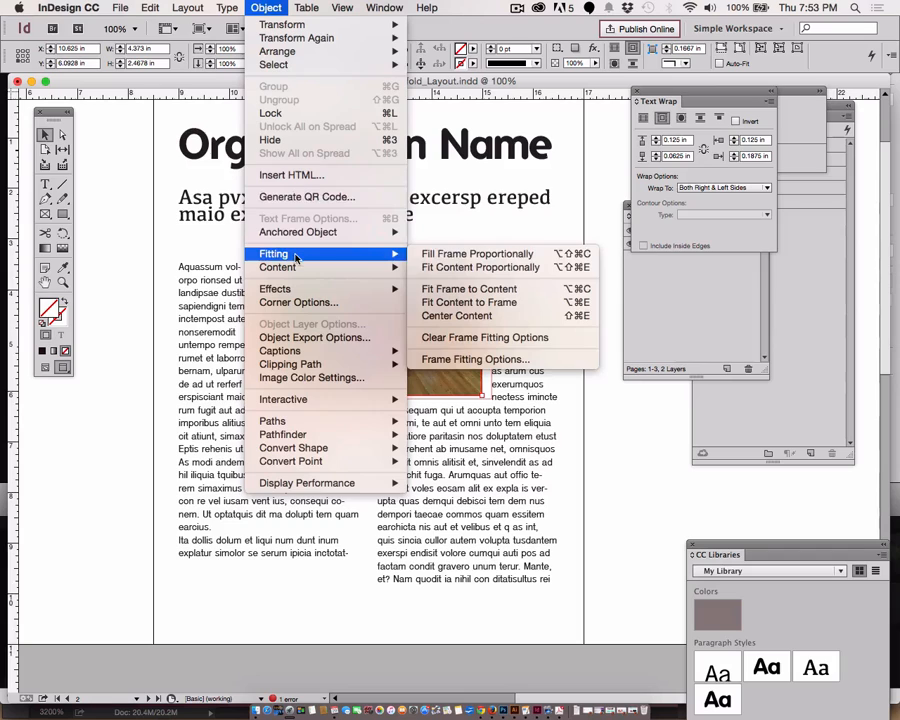
{"action": "left_click", "coordinate": [444, 268]}
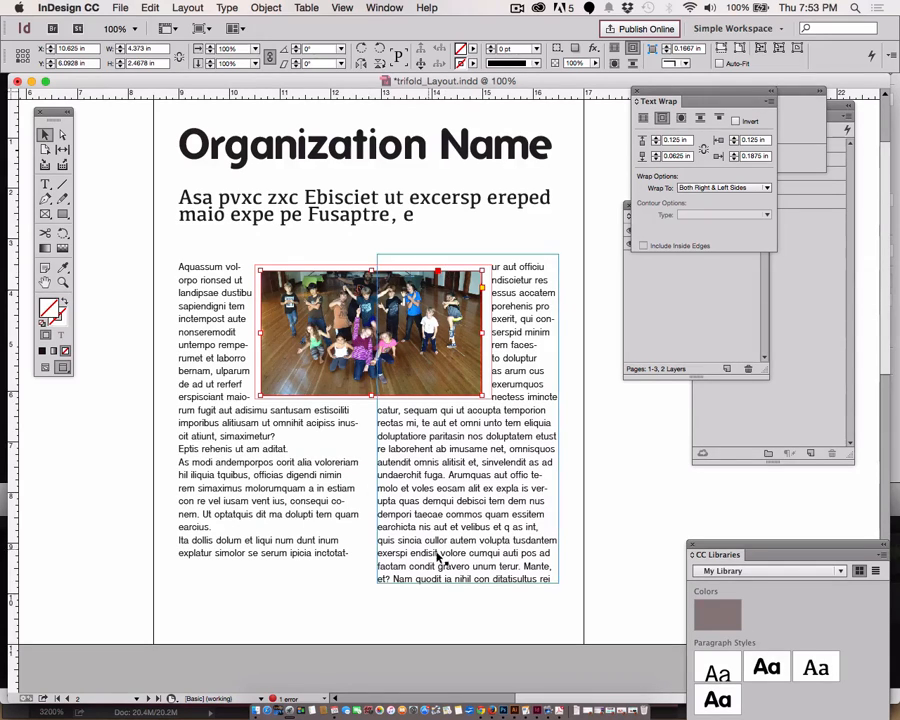
{"action": "left_click", "coordinate": [595, 524]}
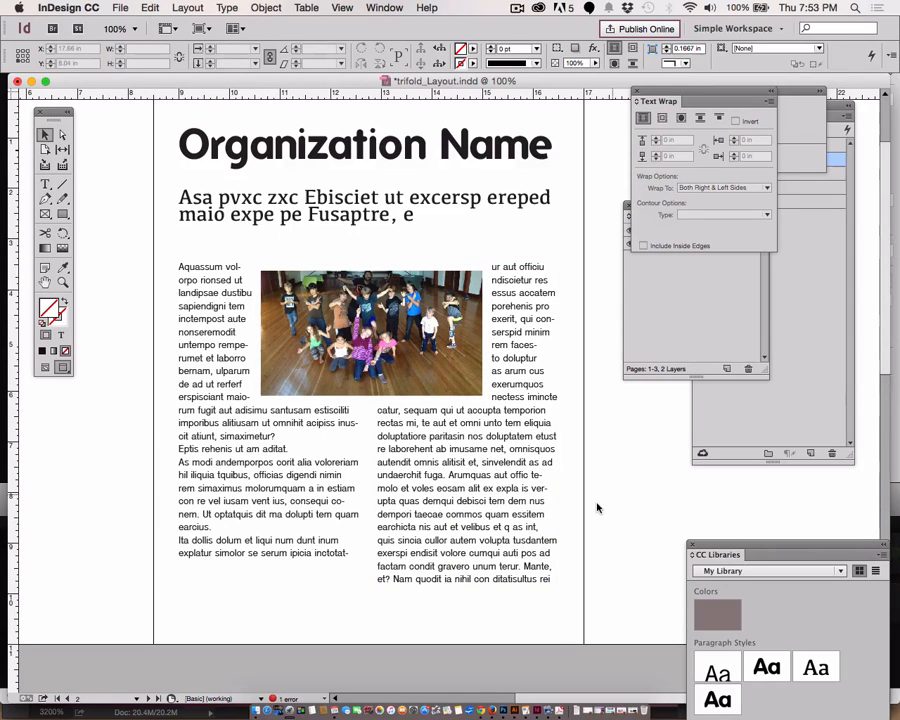
Examine the page layout and the text wrap around the photo, up close at 150%
{"action": "scroll", "coordinate": [595, 515], "scroll_direction": "right", "scroll_amount": 1}
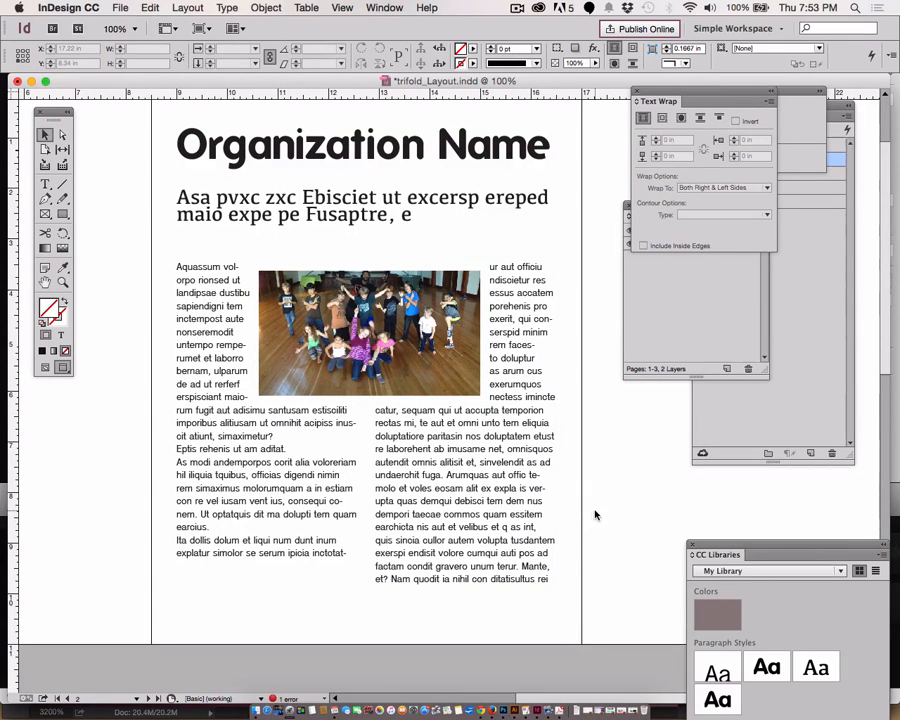
{"action": "scroll", "coordinate": [595, 515], "scroll_direction": "right", "scroll_amount": 5}
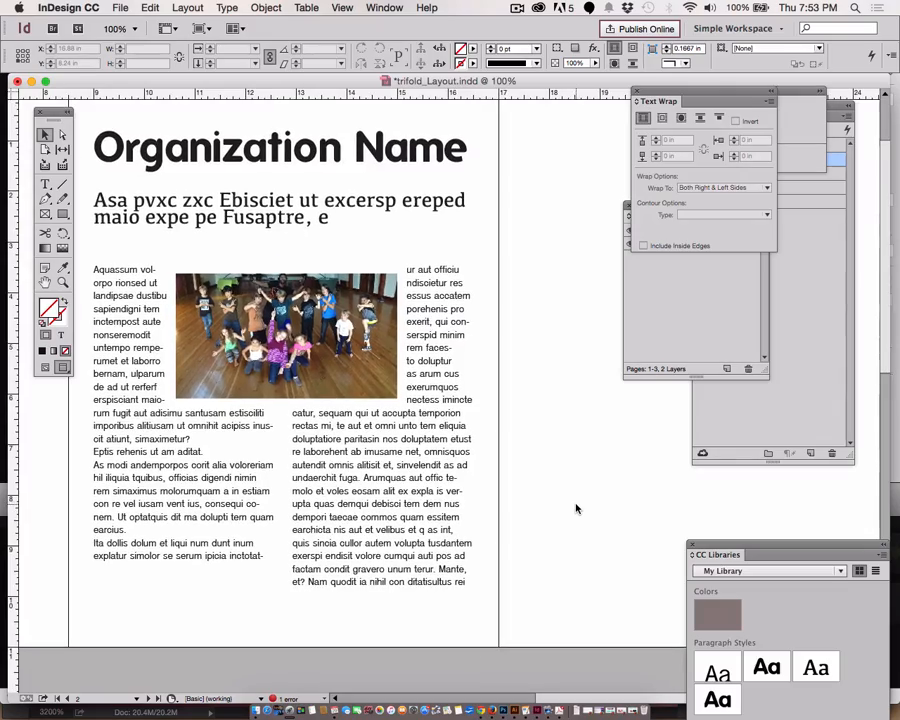
{"action": "scroll", "coordinate": [576, 508], "scroll_direction": "down", "scroll_amount": 3}
{"action": "scroll", "coordinate": [576, 508], "scroll_direction": "up", "scroll_amount": 1}
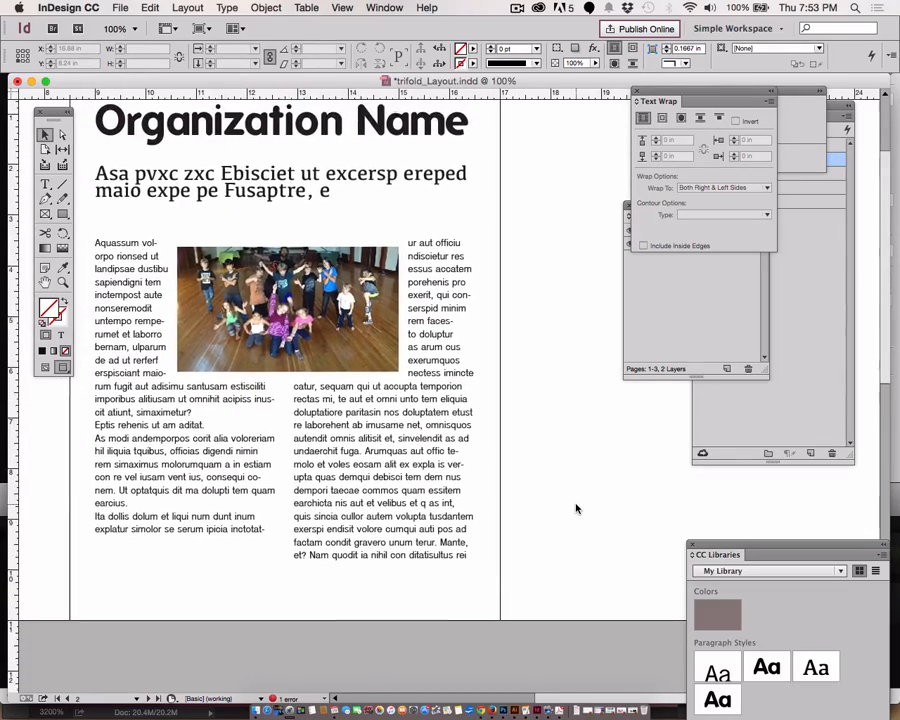
{"action": "scroll", "coordinate": [576, 508], "scroll_direction": "up", "scroll_amount": 2}
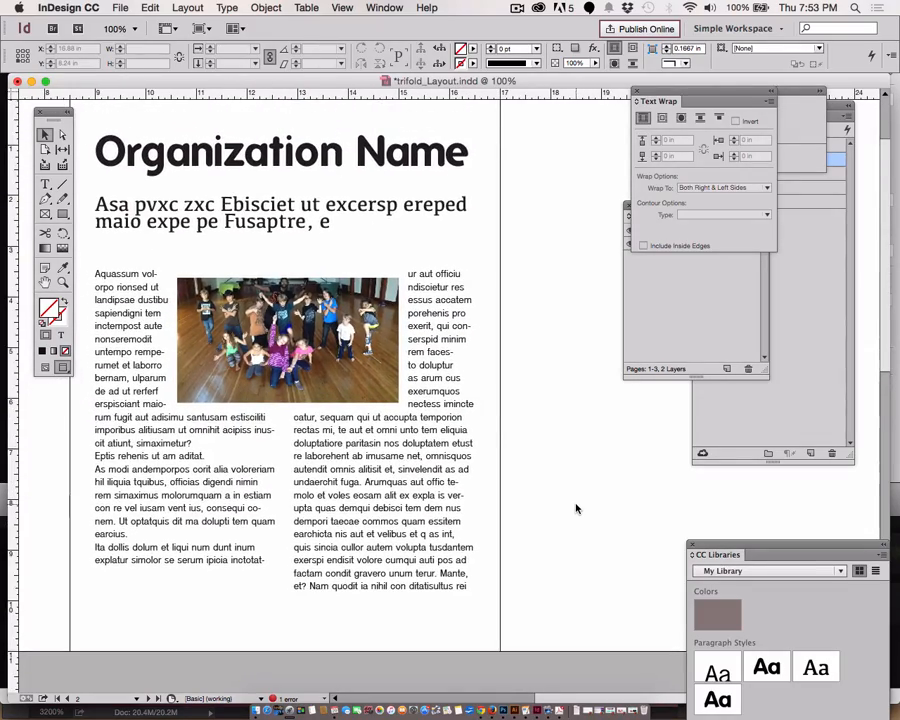
{"action": "scroll", "coordinate": [576, 508], "scroll_direction": "down", "scroll_amount": 1}
{"action": "scroll", "coordinate": [576, 508], "scroll_direction": "right", "scroll_amount": 1}
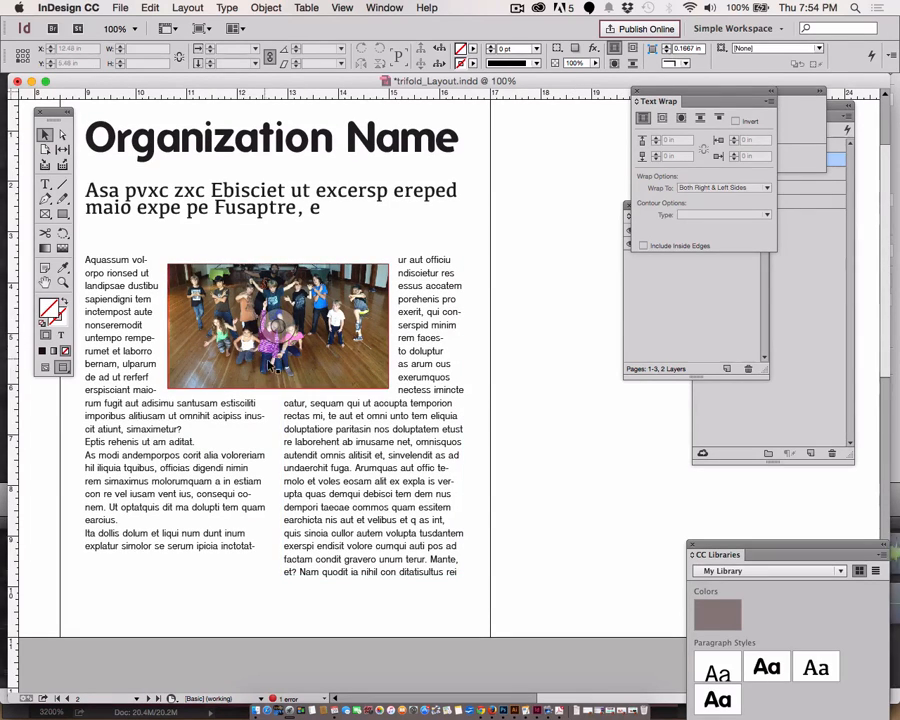
{"action": "key", "text": "super+equal"}
{"action": "key", "text": "super+equal"}
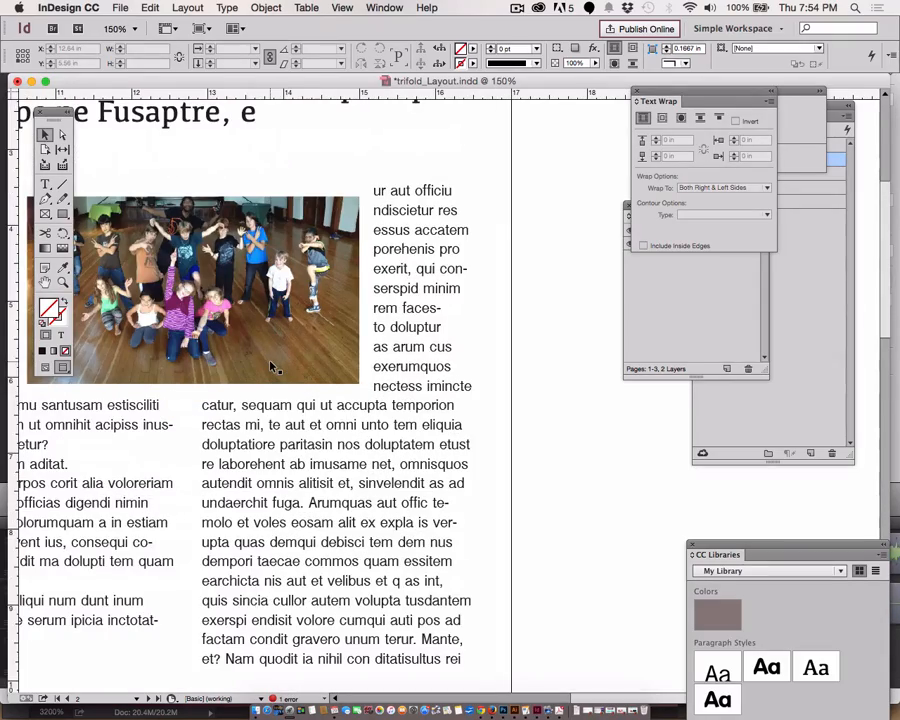
{"action": "scroll", "coordinate": [270, 366], "scroll_direction": "left", "scroll_amount": 3}
{"action": "scroll", "coordinate": [270, 366], "scroll_direction": "up", "scroll_amount": 4}
{"action": "scroll", "coordinate": [270, 366], "scroll_direction": "left", "scroll_amount": 4}
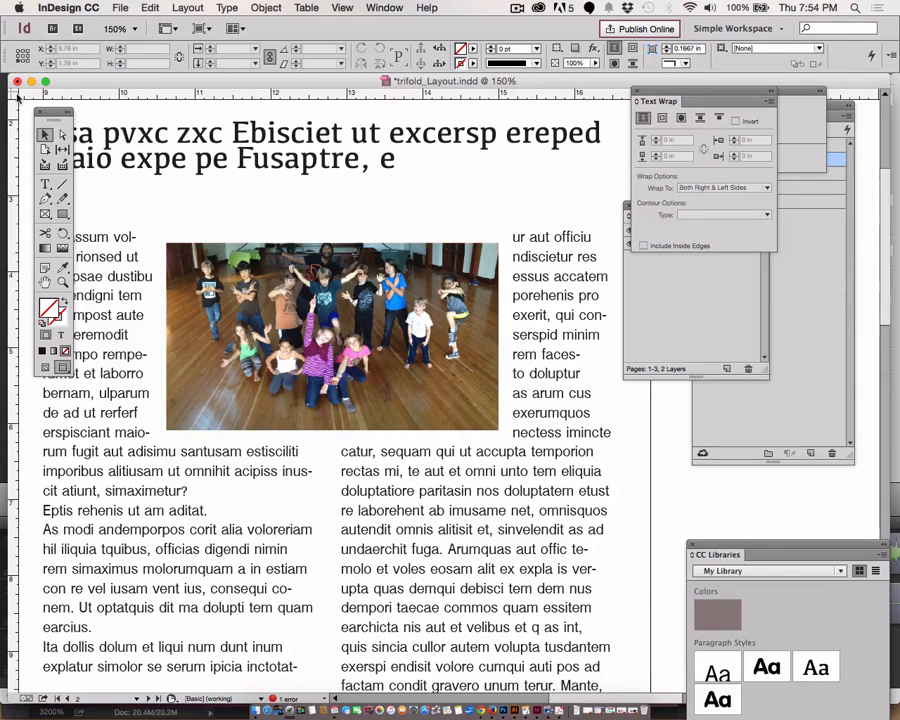
Cut the photo out of its frame, leaving the empty frame with its text wrap in place
{"action": "left_click", "coordinate": [62, 133]}
{"action": "left_click", "coordinate": [337, 247]}
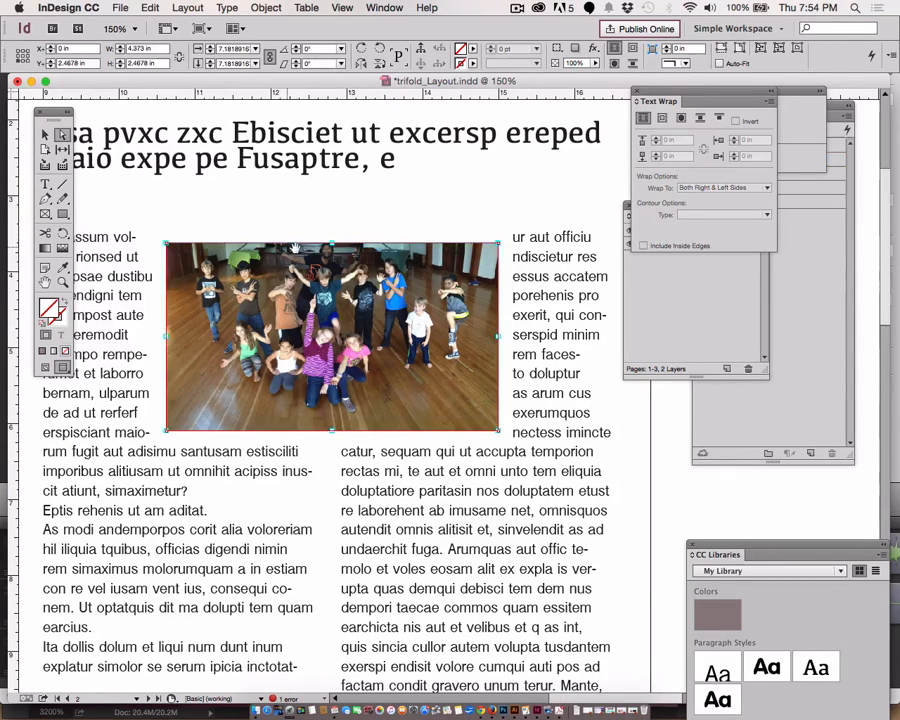
{"action": "key", "text": "Delete"}
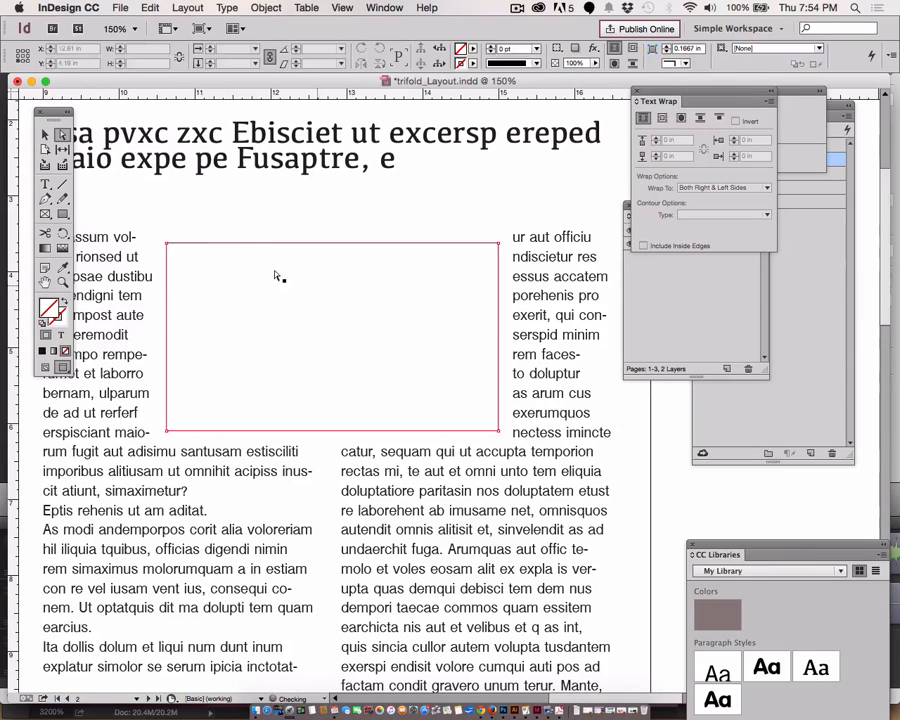
Delete the empty frame and paste the photo onto the page
{"action": "left_click", "coordinate": [45, 134]}
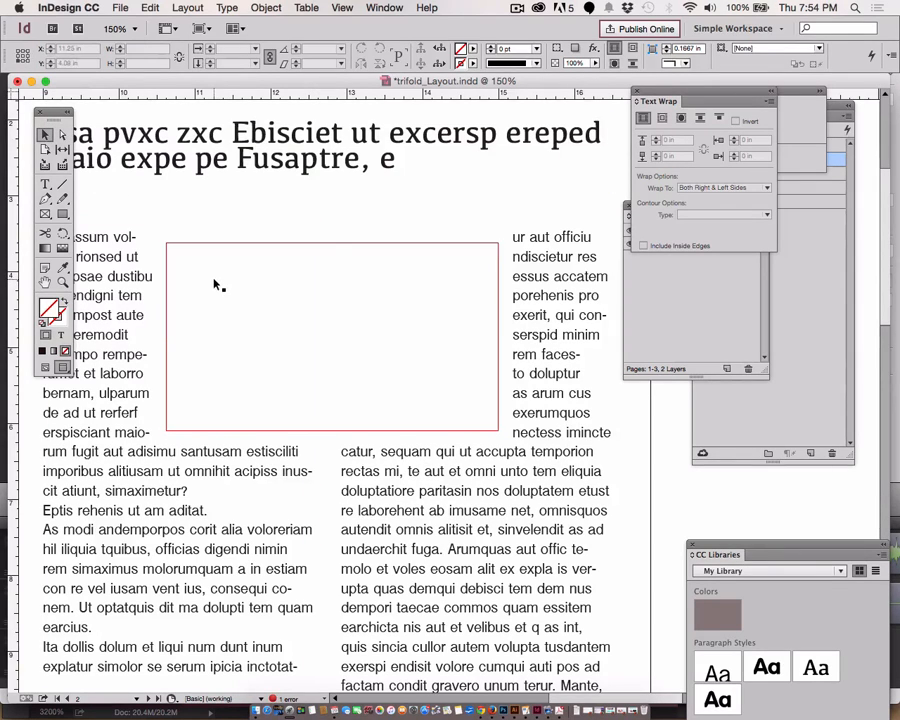
{"action": "left_click", "coordinate": [215, 282]}
{"action": "key", "text": "Delete"}
{"action": "key", "text": "super+v"}
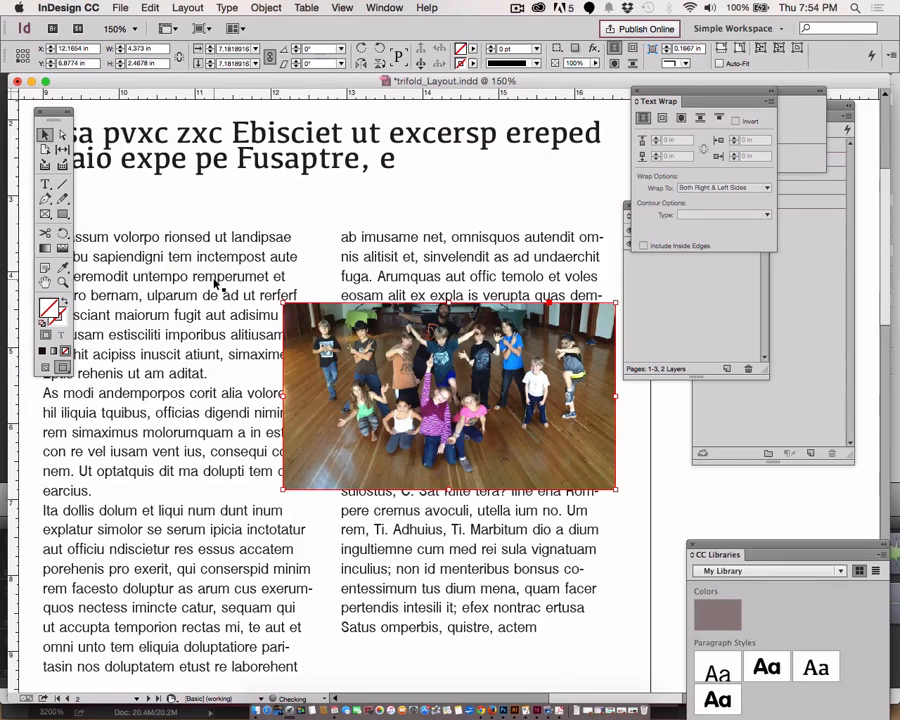
Move the pasted photo across the upper body text columns and extend its frame to about 4.73 by 2.69 in
{"action": "left_click_drag", "start_coordinate": [409, 357], "coordinate": [318, 272]}
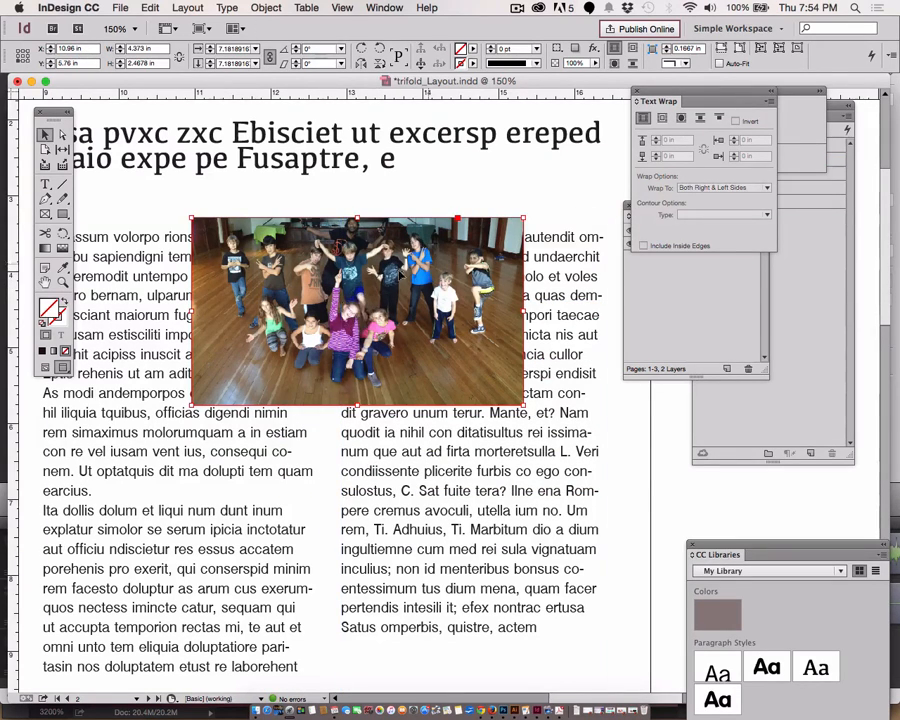
{"action": "left_click_drag", "start_coordinate": [374, 257], "coordinate": [425, 288]}
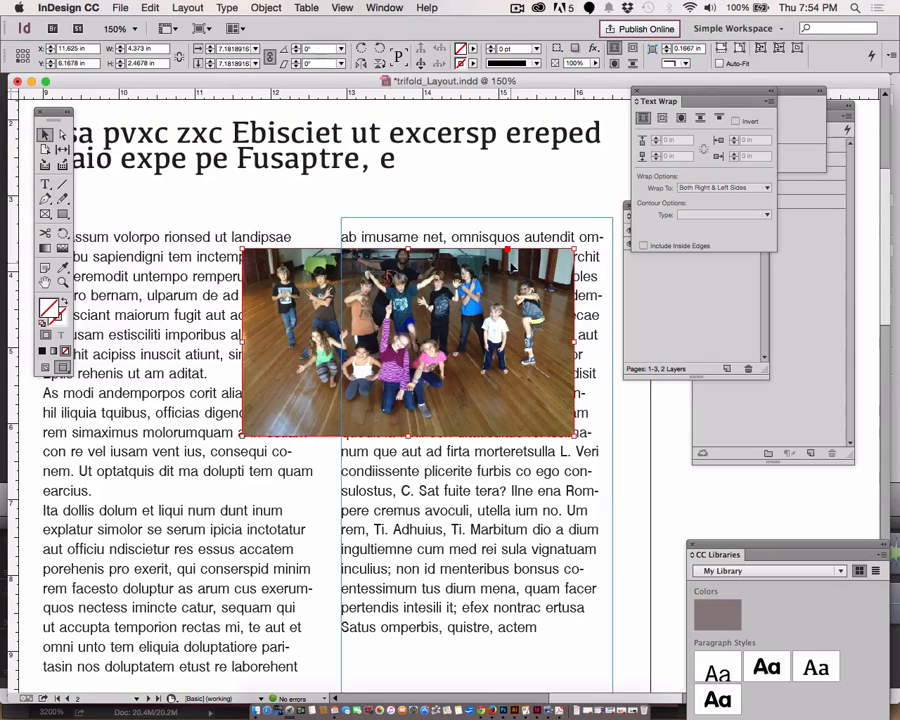
{"action": "left_click_drag", "start_coordinate": [409, 249], "coordinate": [409, 233]}
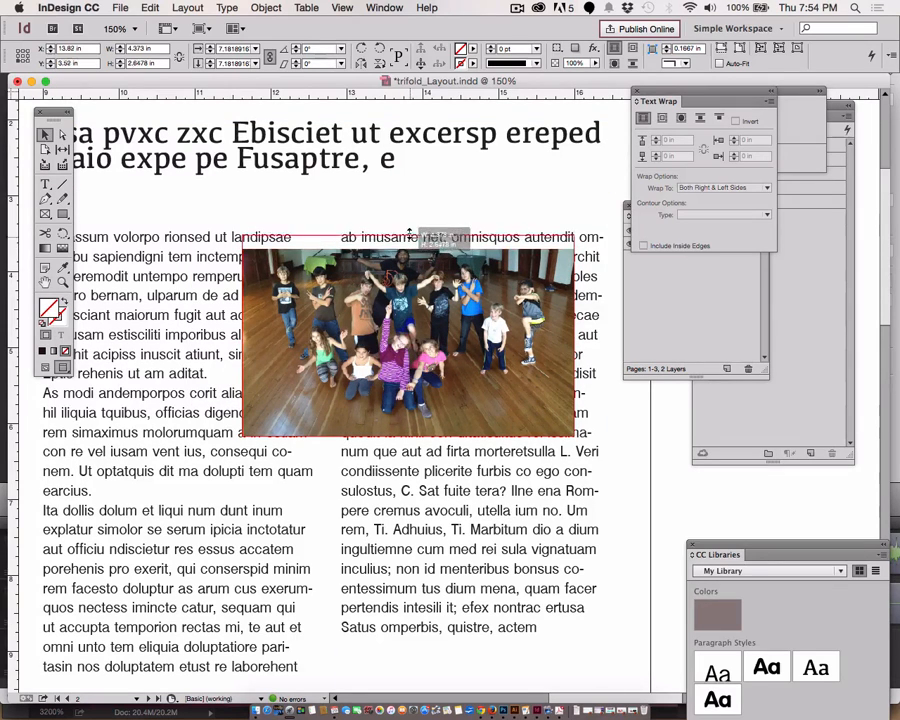
{"action": "left_click_drag", "start_coordinate": [245, 343], "coordinate": [216, 343]}
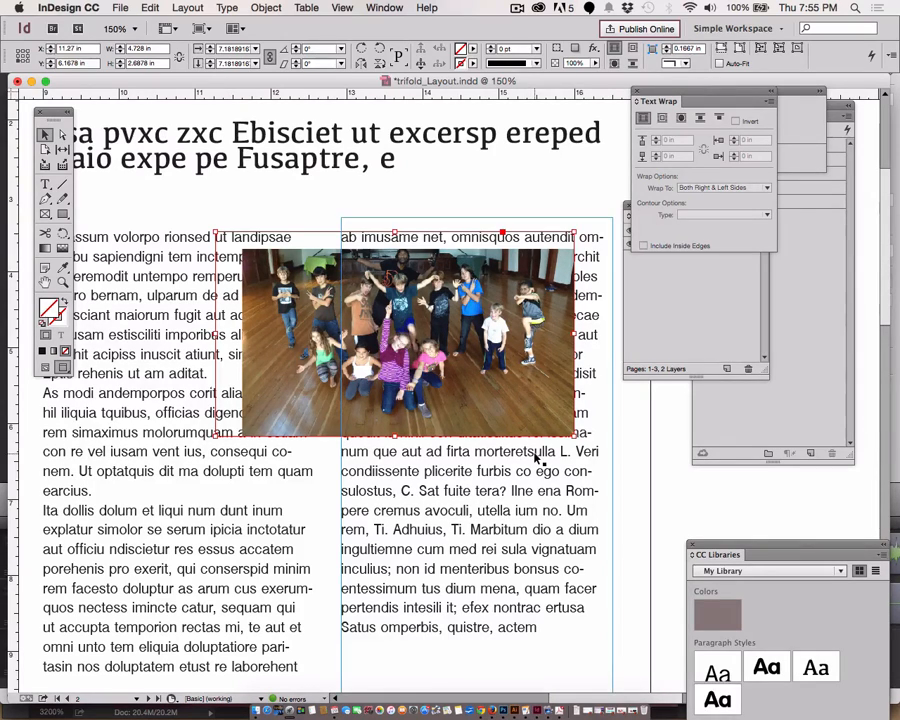
Undo the pasted photo's frame resizing, moves and pasting, and the deletion of the empty text-wrapped frame
{"action": "key", "text": "super+z"}
{"action": "key", "text": "super+z"}
{"action": "key", "text": "super+z"}
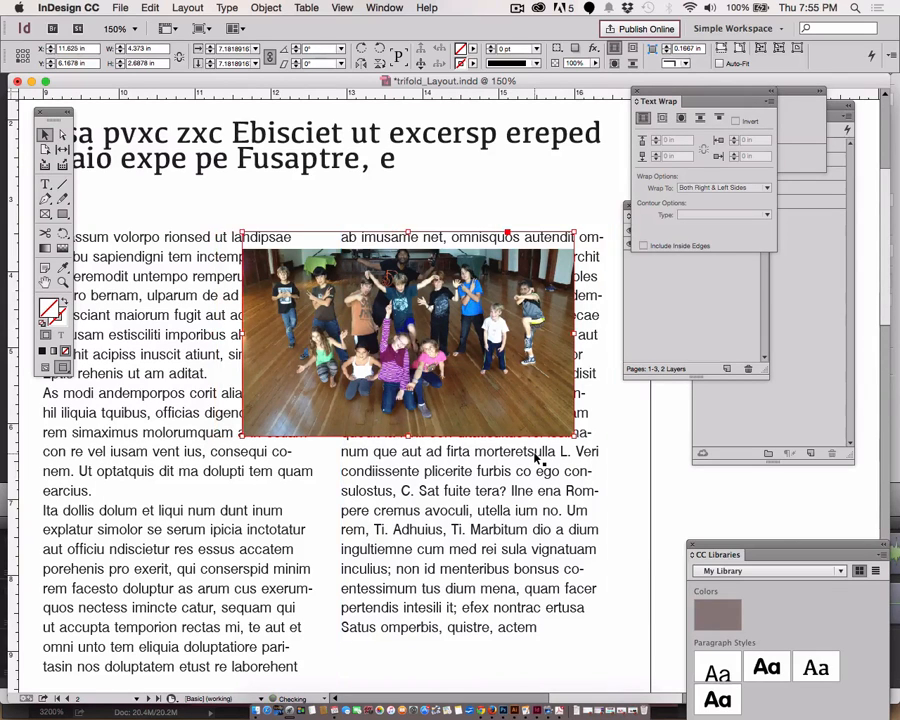
{"action": "key", "text": "super+z"}
{"action": "key", "text": "super+z"}
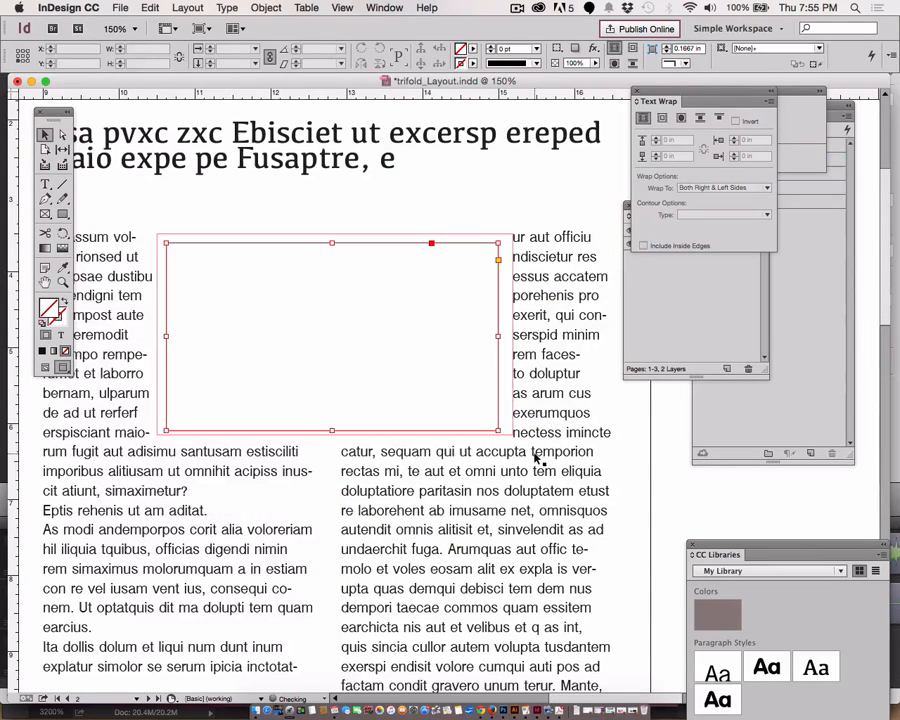
Undo the cut to restore the photo in its frame, and place ruler guides along the frame's four edges
{"action": "key", "text": "super+z"}
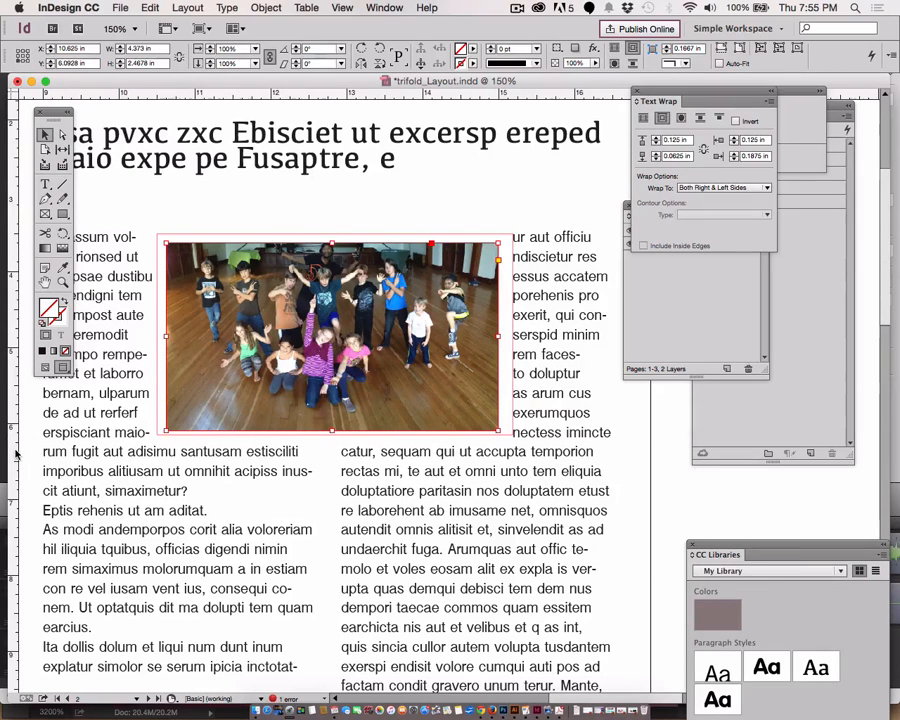
{"action": "left_click_drag", "start_coordinate": [10, 320], "coordinate": [168, 355]}
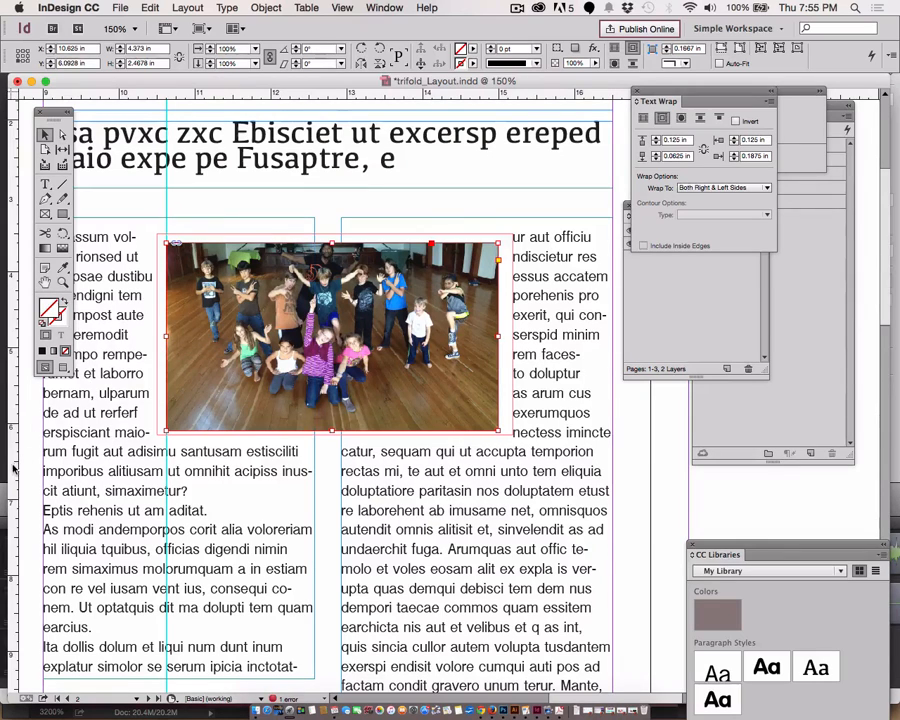
{"action": "left_click_drag", "start_coordinate": [12, 330], "coordinate": [506, 316]}
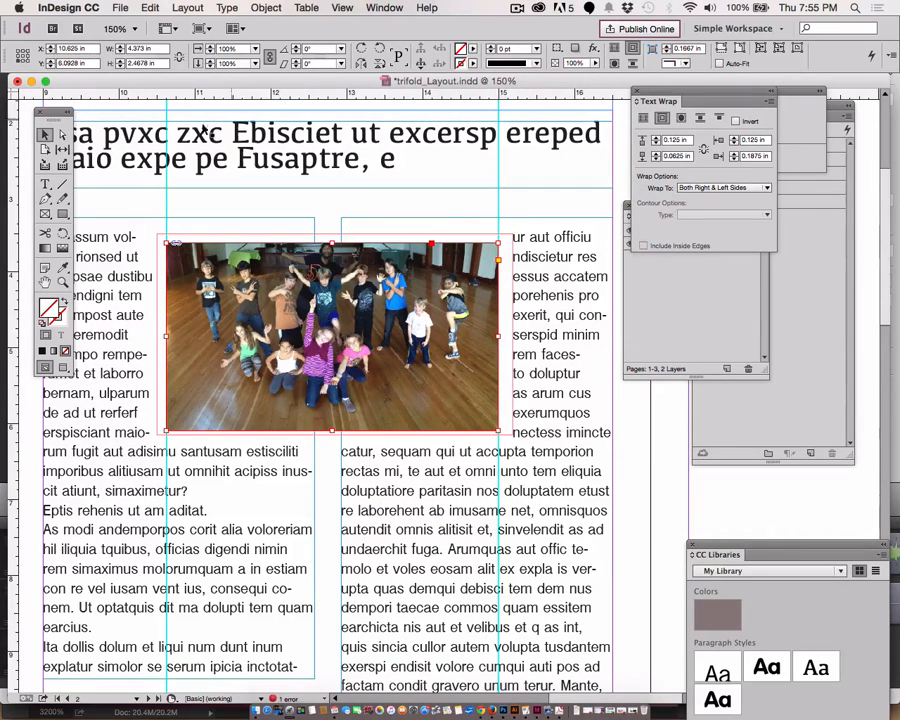
{"action": "left_click_drag", "start_coordinate": [185, 92], "coordinate": [234, 432]}
{"action": "left_click_drag", "start_coordinate": [228, 96], "coordinate": [229, 241]}
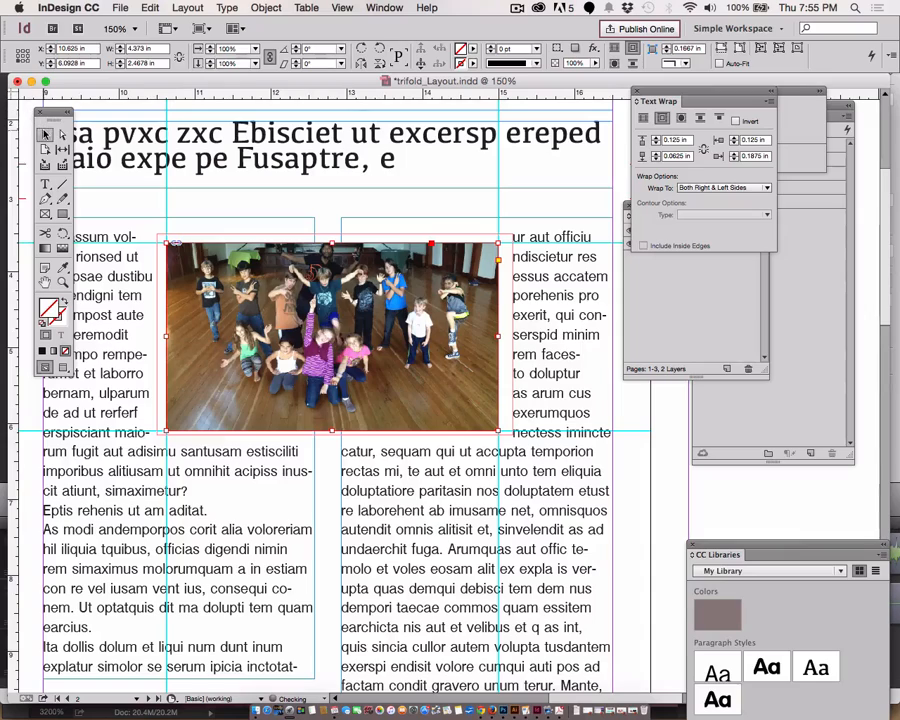
Try moving the framed photo down the page, undo the move, and select only the image inside the frame
{"action": "left_click_drag", "start_coordinate": [240, 341], "coordinate": [213, 571]}
{"action": "key", "text": "super+z"}
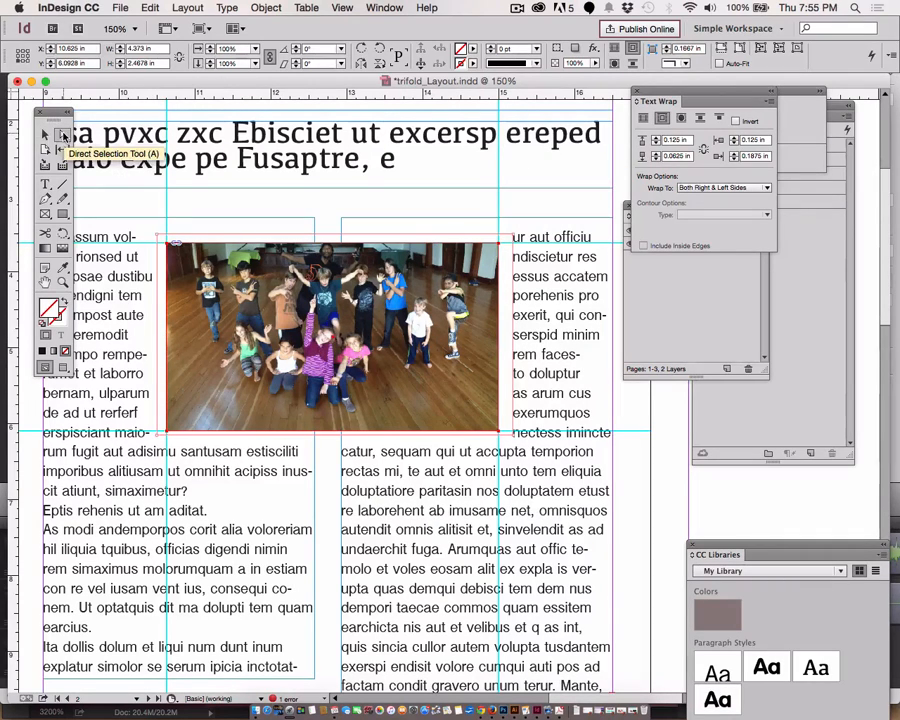
{"action": "left_click", "coordinate": [63, 135]}
{"action": "left_click", "coordinate": [290, 319]}
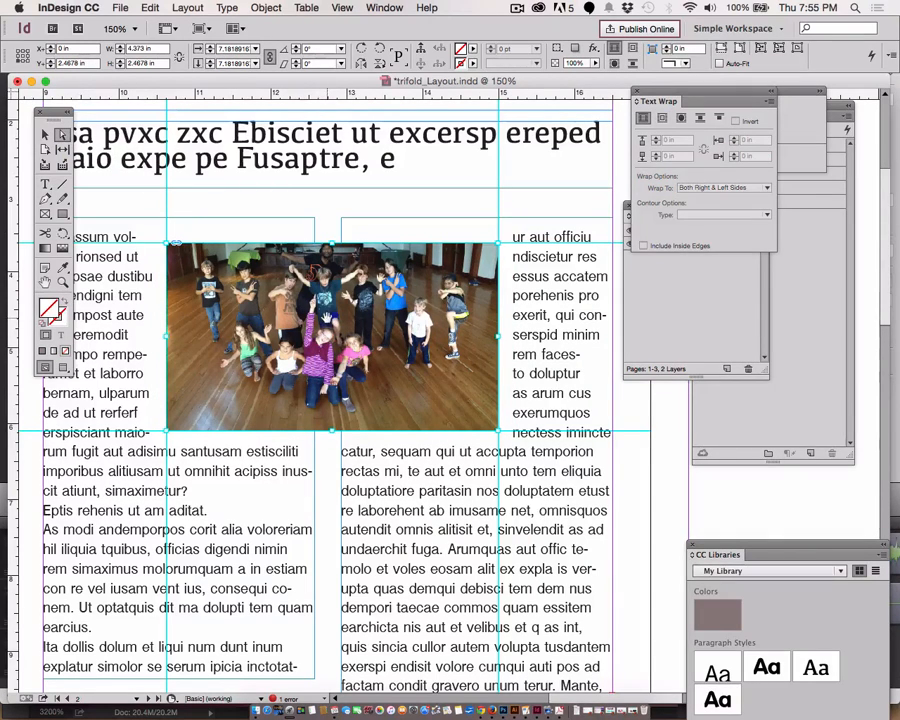
{"action": "left_click", "coordinate": [267, 218]}
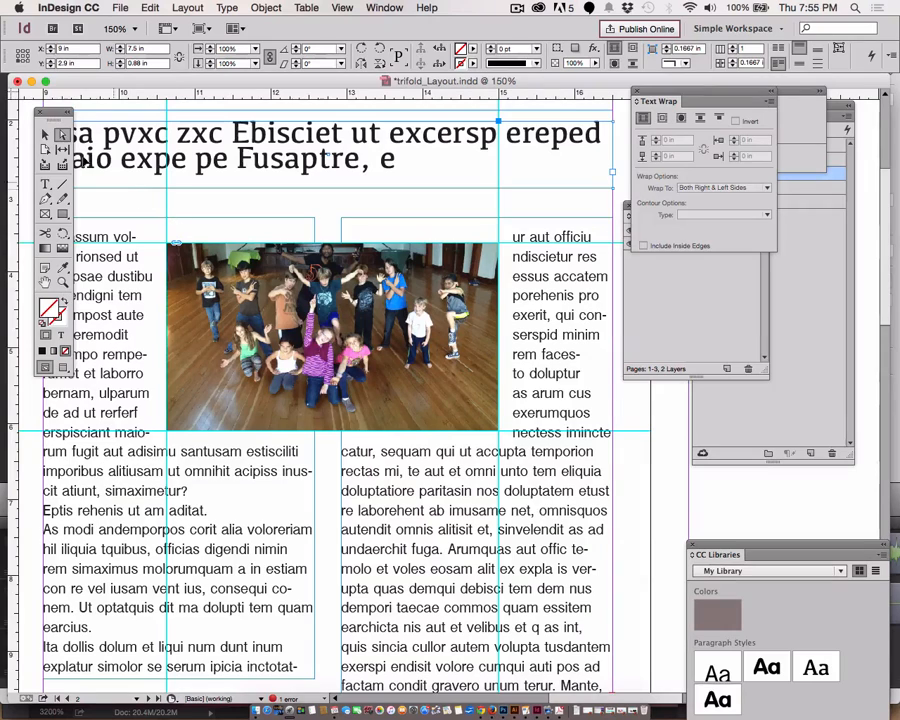
Try shifting the image about 0.34 in down within its fixed frame, and undo the shifts
{"action": "left_click", "coordinate": [44, 133]}
{"action": "left_click", "coordinate": [328, 336]}
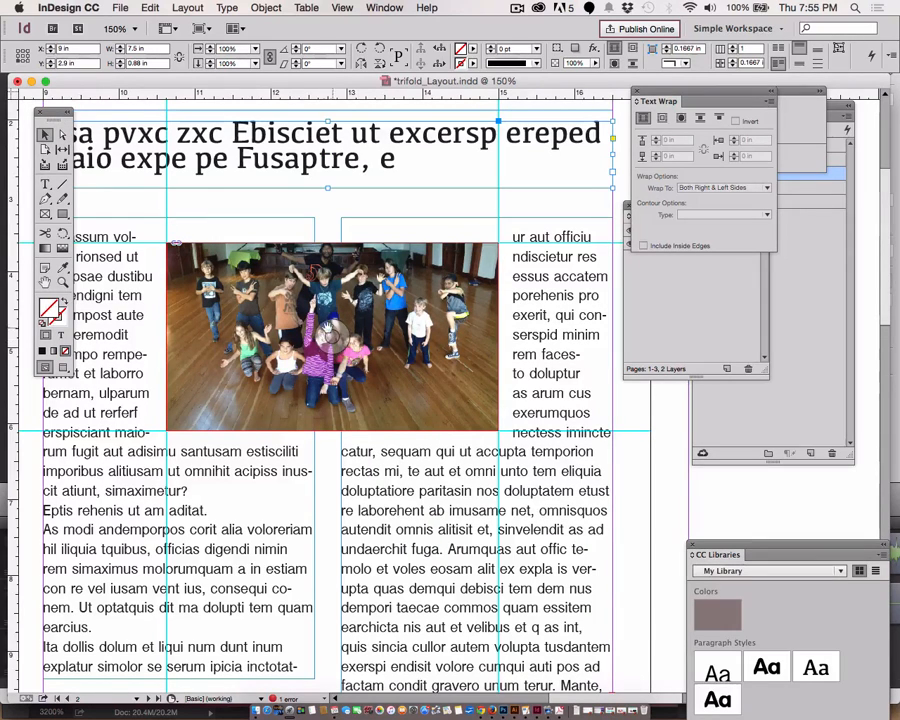
{"action": "left_click_drag", "start_coordinate": [332, 336], "coordinate": [333, 363]}
{"action": "key", "text": "super+z"}
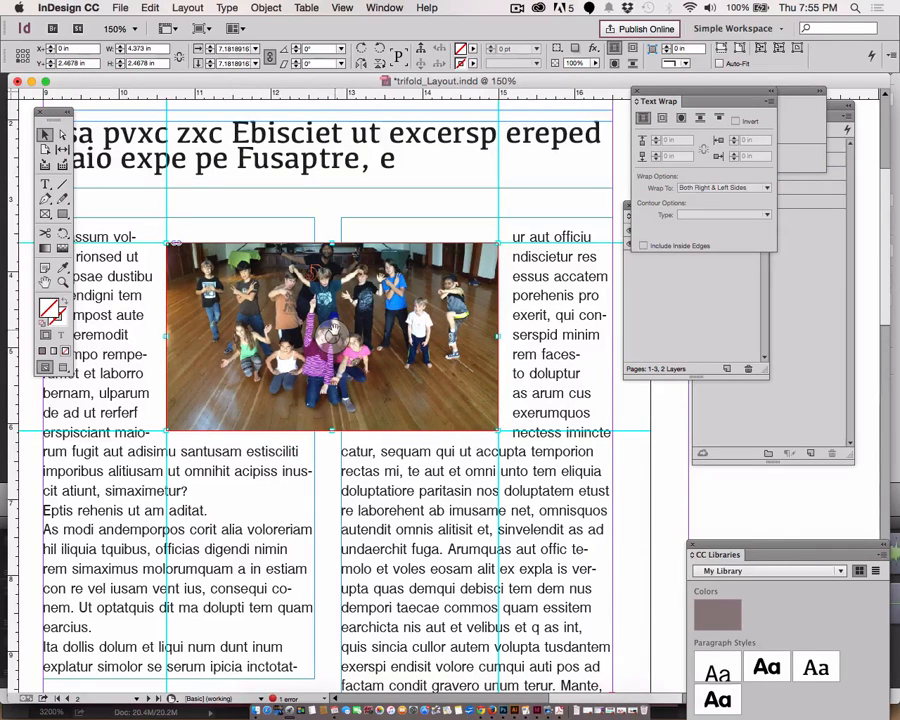
{"action": "left_click_drag", "start_coordinate": [332, 338], "coordinate": [332, 365]}
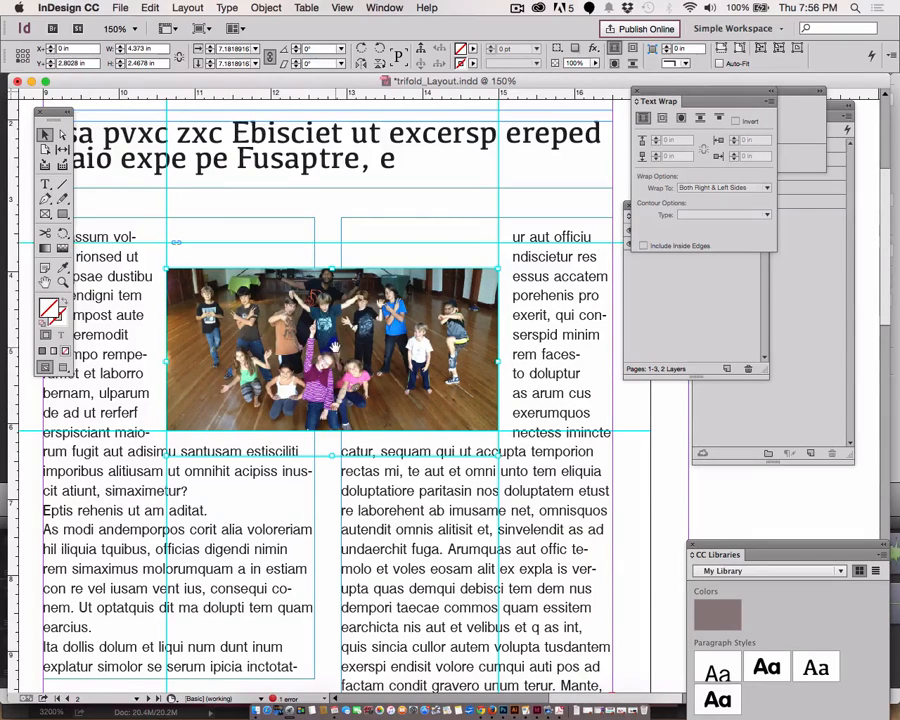
{"action": "key", "text": "super+z"}
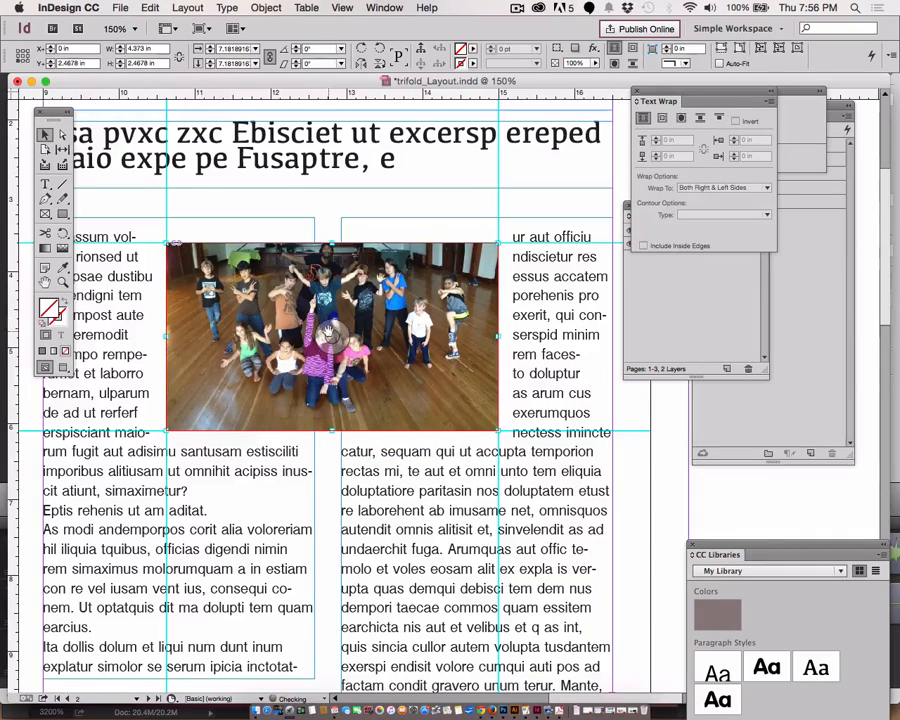
Cut the image out of its frame, paste it as a separate unrotated object, and move it below the empty frame
{"action": "key", "text": "super+z"}
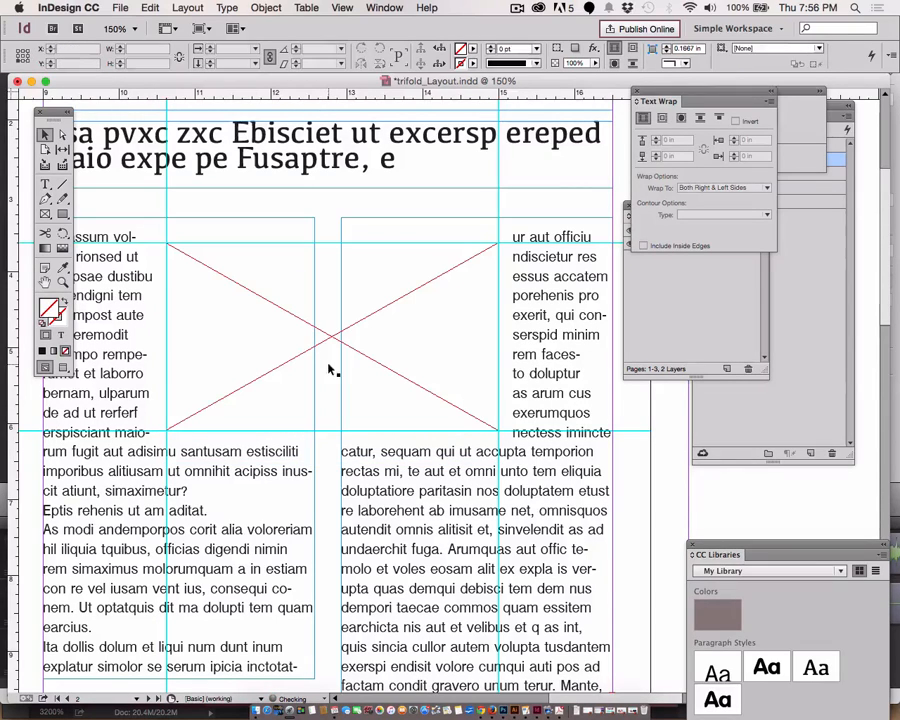
{"action": "left_click", "coordinate": [305, 355]}
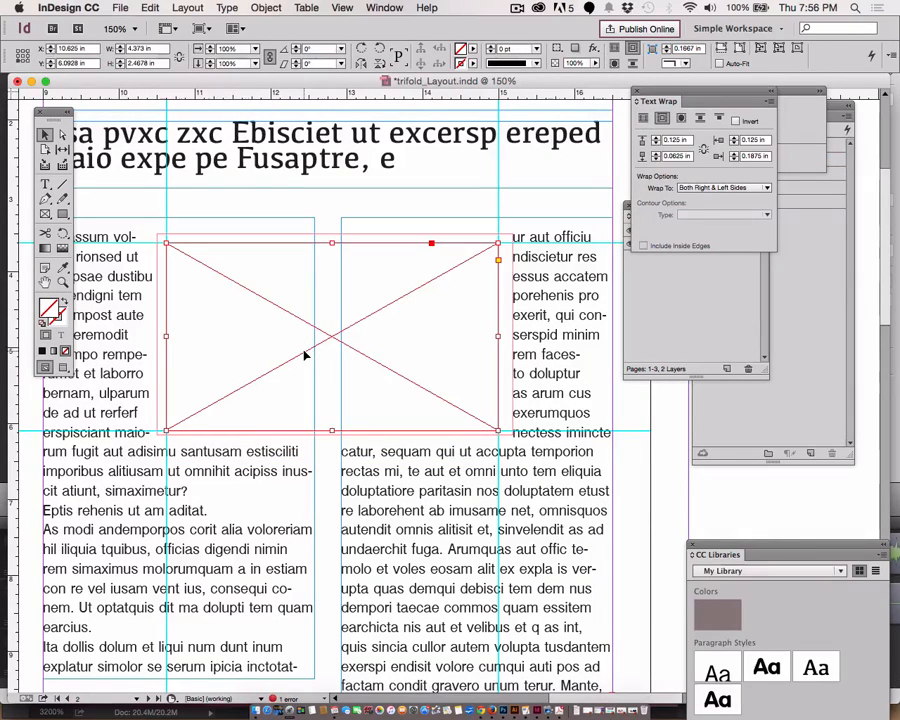
{"action": "left_click", "coordinate": [215, 203]}
{"action": "key", "text": "super+v"}
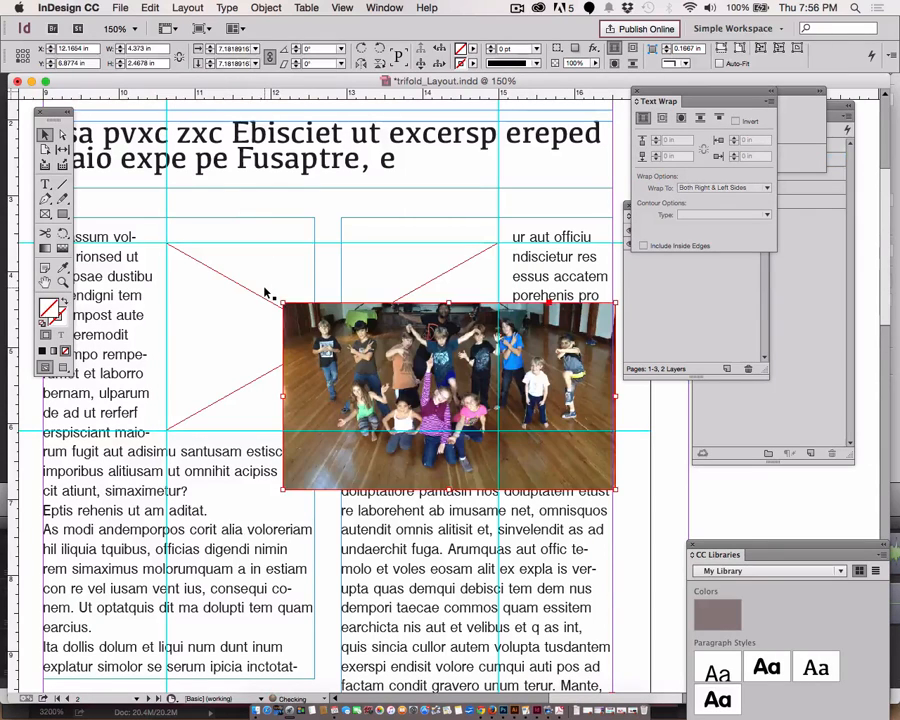
{"action": "mouse_move", "coordinate": [364, 375]}
{"action": "left_mouse_down"}
{"action": "mouse_move", "coordinate": [210, 520]}
{"action": "mouse_move", "coordinate": [216, 541]}
{"action": "mouse_move", "coordinate": [216, 533]}
{"action": "left_mouse_up"}
{"action": "key", "text": "r"}
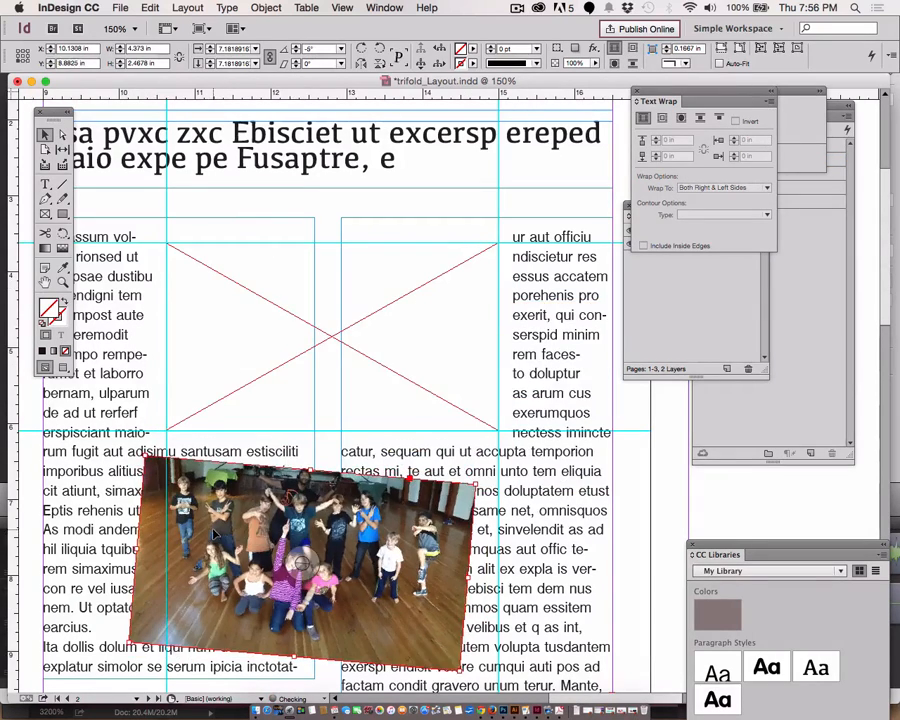
{"action": "key", "text": "super+z"}
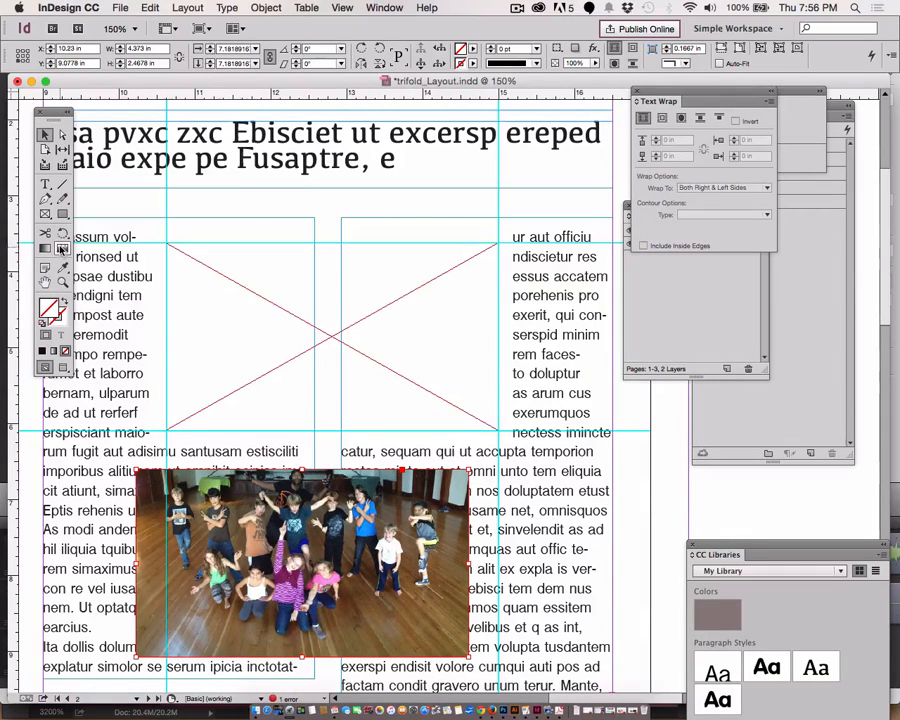
Enlarge the pasted photo proportionally to about 7.70 by 4.34 in with Free Transform and move it over the empty frame
{"action": "left_click", "coordinate": [278, 310]}
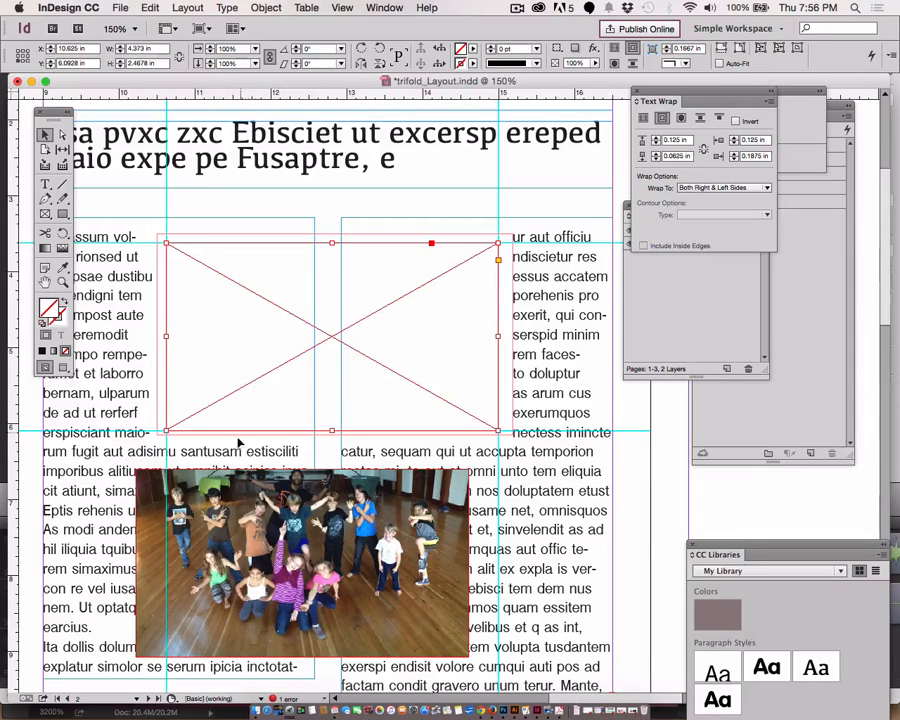
{"action": "left_click", "coordinate": [225, 531]}
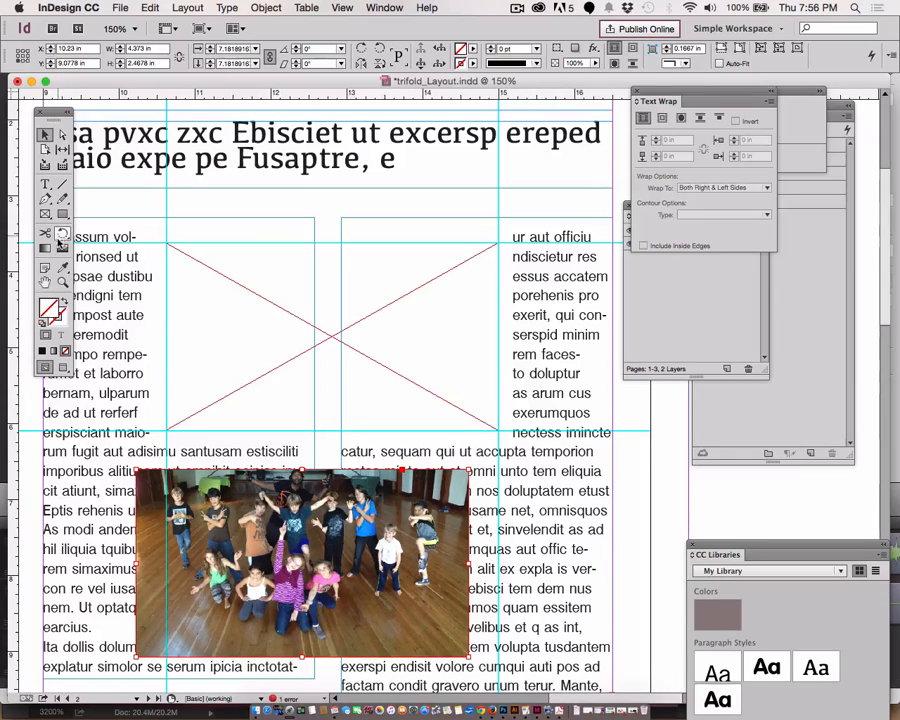
{"action": "left_click", "coordinate": [63, 234]}
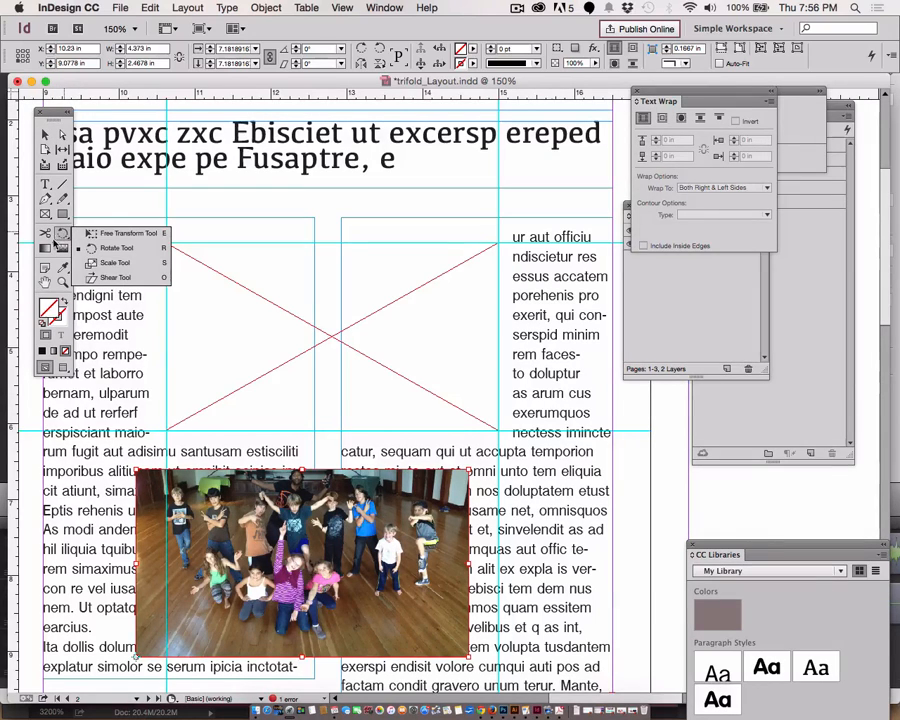
{"action": "left_click", "coordinate": [118, 233]}
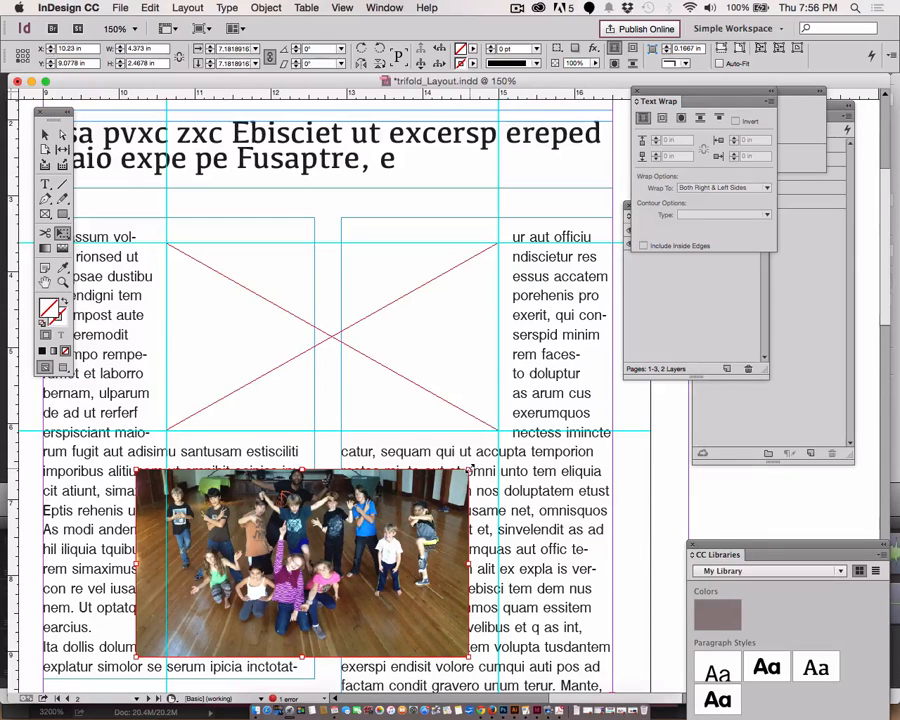
{"action": "left_click_drag", "start_coordinate": [468, 467], "coordinate": [634, 377]}
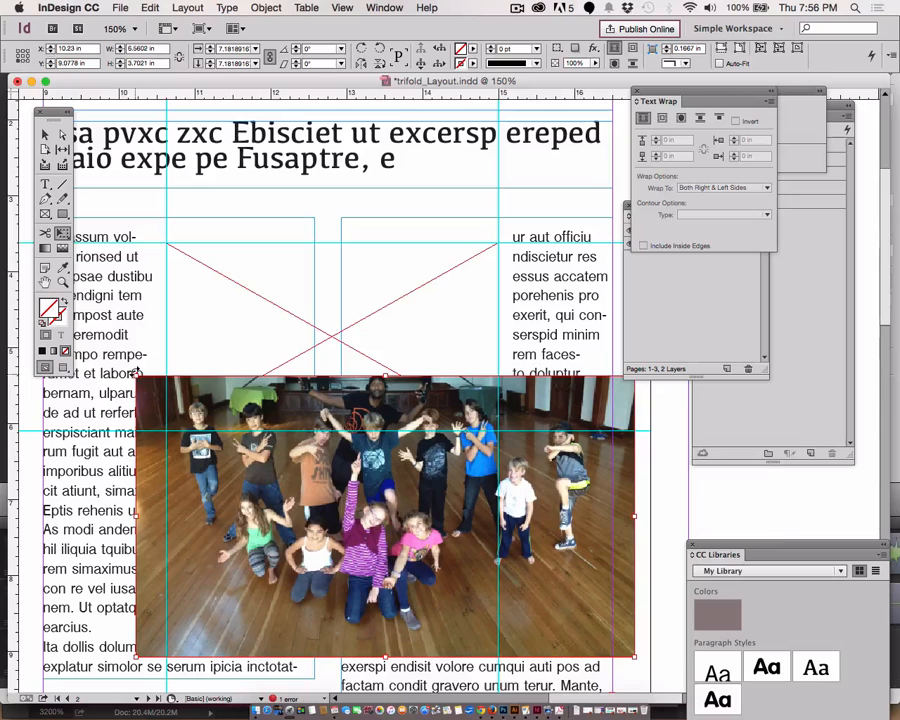
{"action": "left_click_drag", "start_coordinate": [137, 376], "coordinate": [46, 327]}
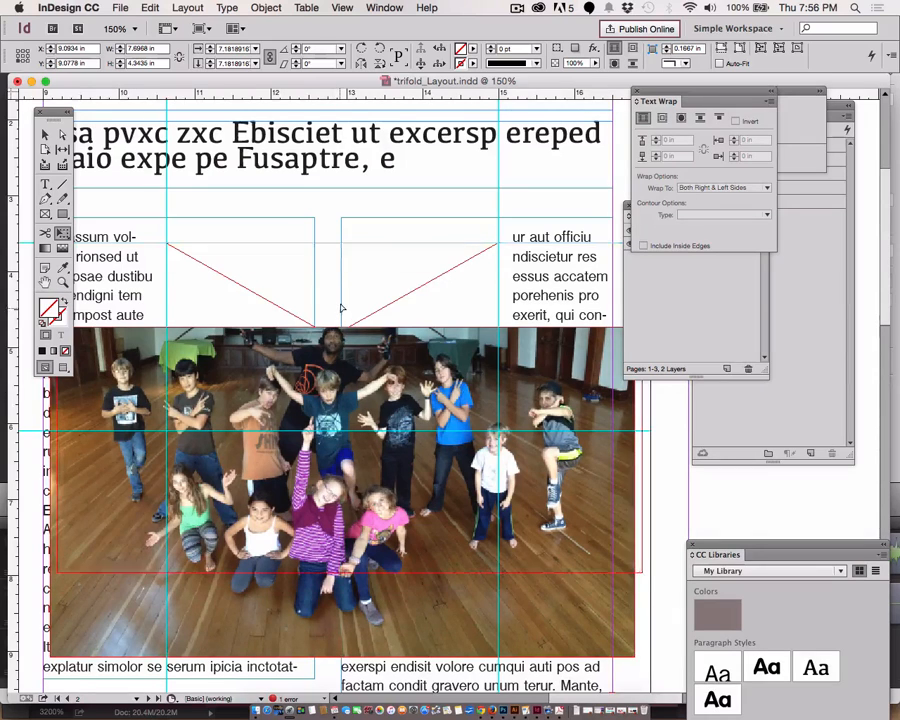
{"action": "left_click_drag", "start_coordinate": [325, 427], "coordinate": [337, 318]}
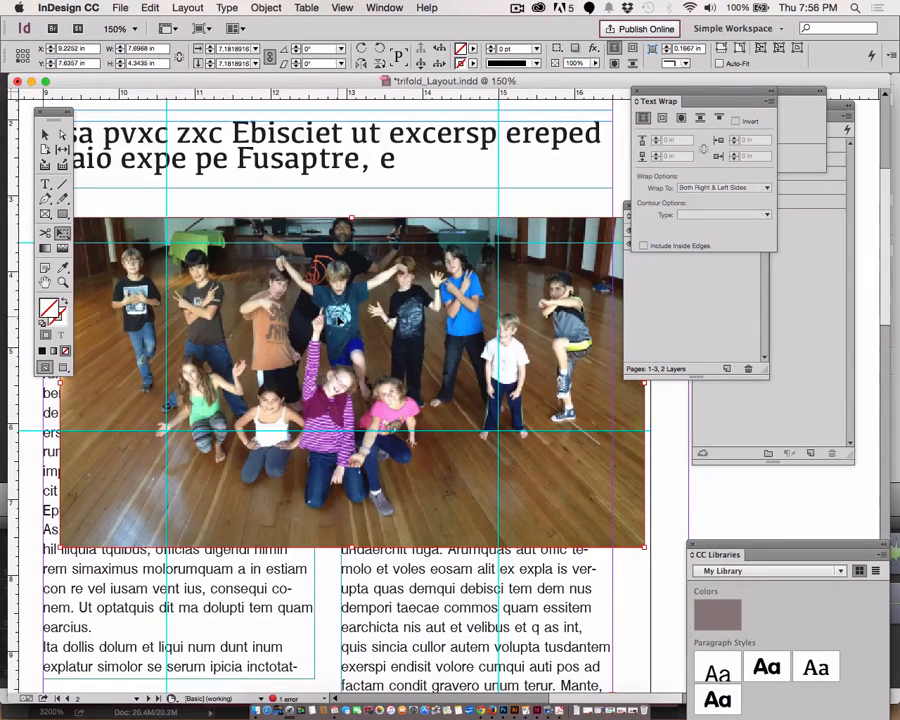
Cut the enlarged photo, paste it into the empty text-wrapped frame, and undo a trial move of the filled frame
{"action": "key", "text": "super+z"}
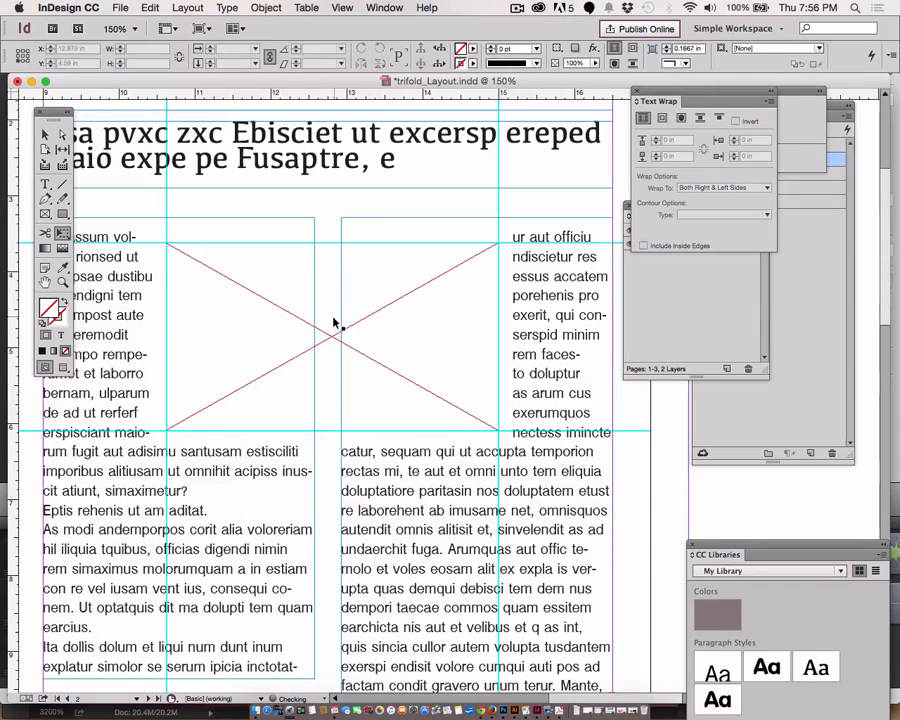
{"action": "left_click", "coordinate": [146, 7]}
{"action": "left_click", "coordinate": [163, 112]}
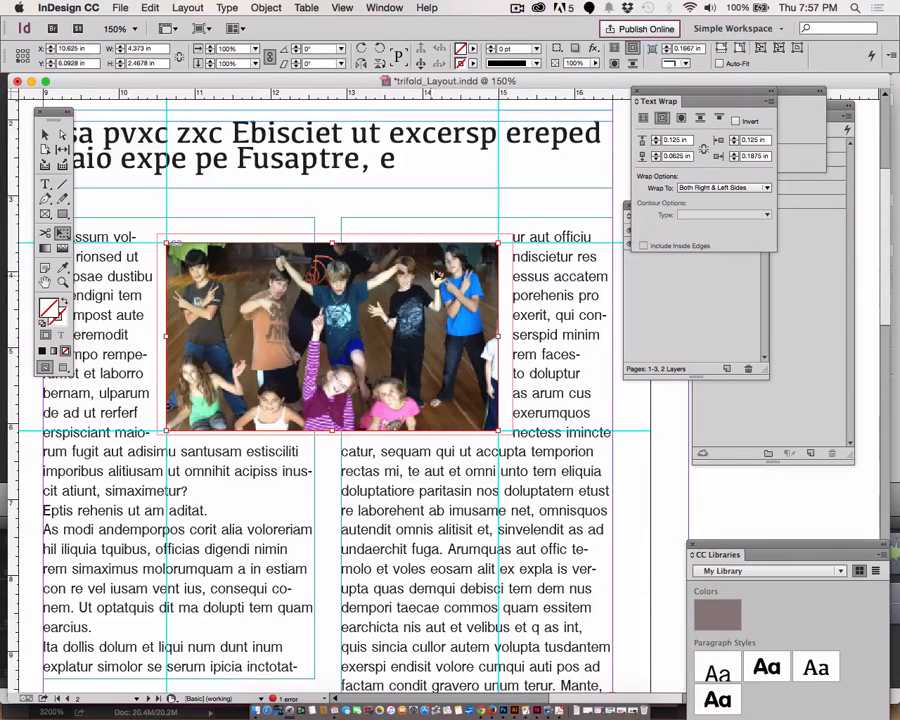
{"action": "left_click_drag", "start_coordinate": [436, 275], "coordinate": [437, 298]}
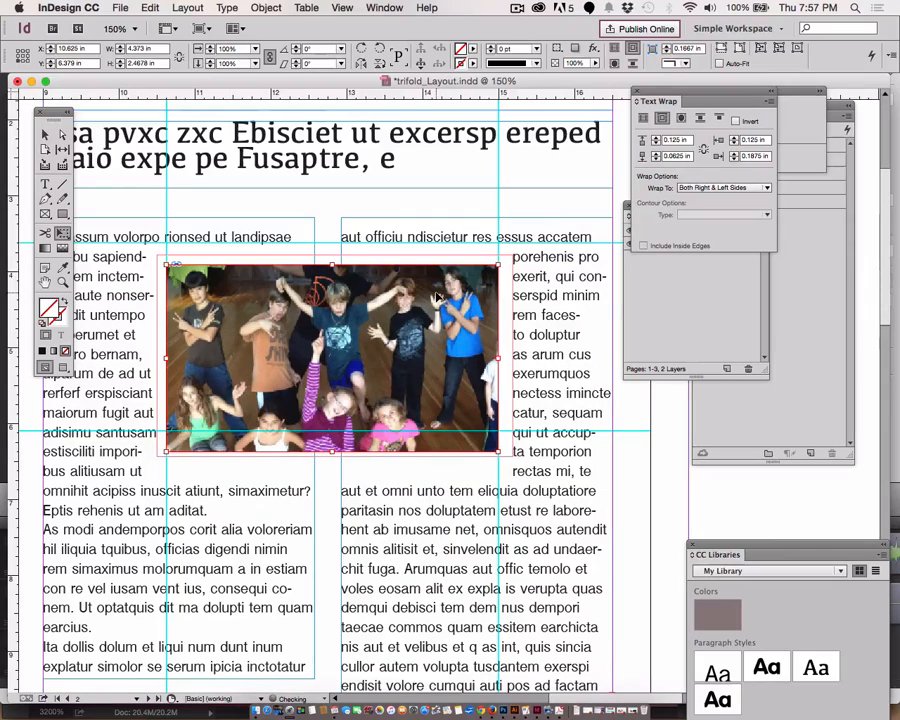
{"action": "key", "text": "super+z"}
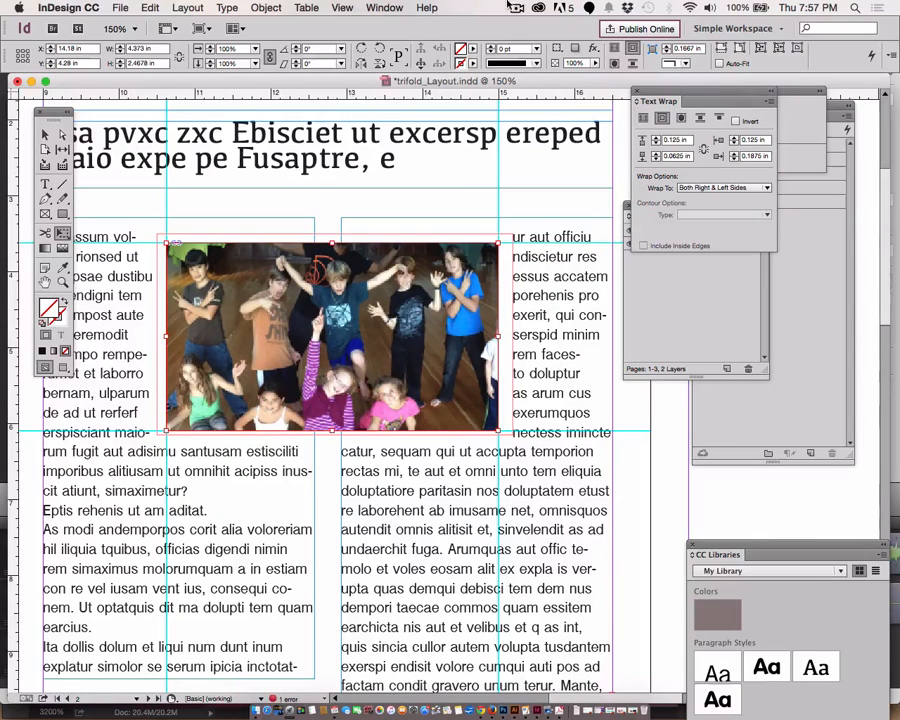